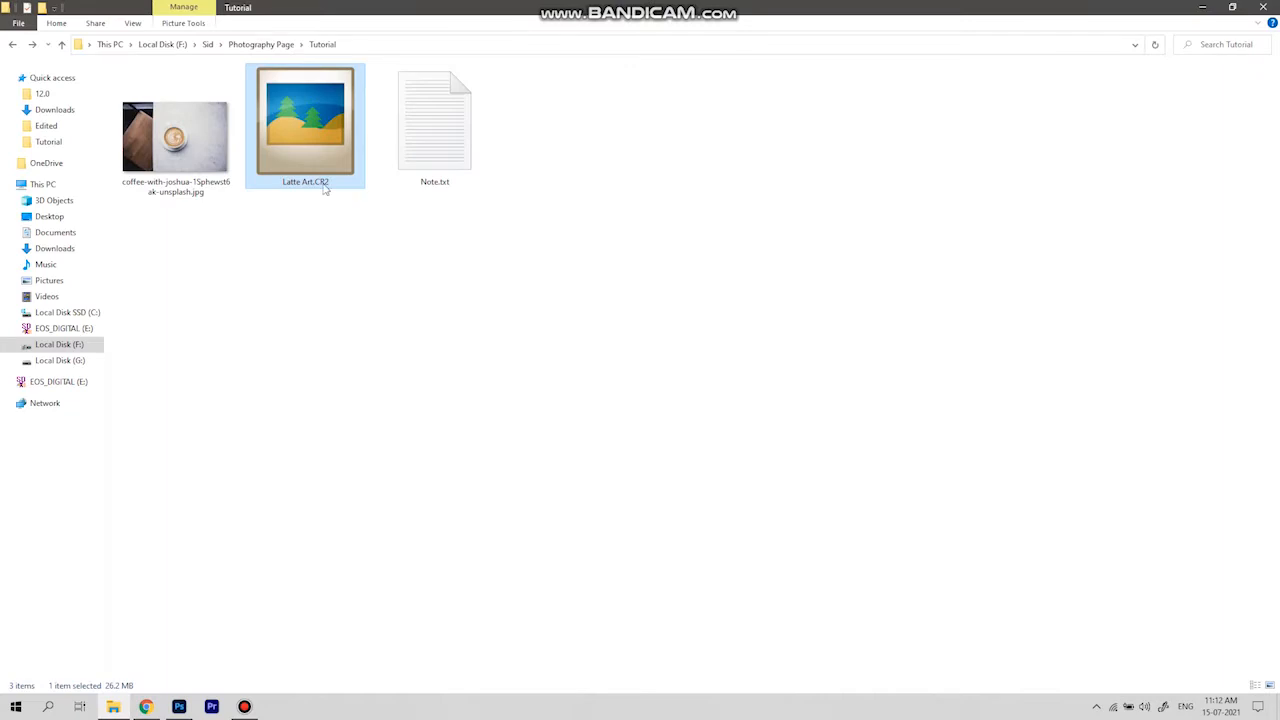
Step: Open the raw photo Latte Art.CR2 with Adobe Photoshop 2021
click(305, 131)
right_click(305, 131)
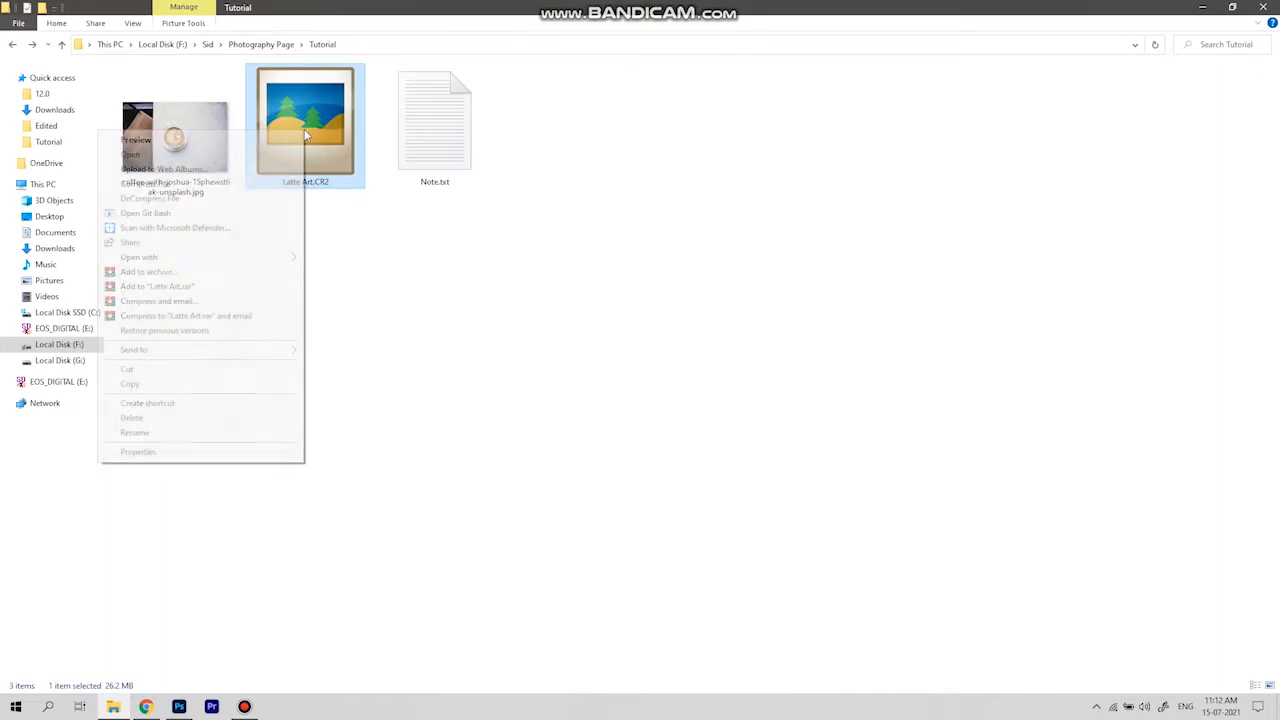
mouse_move(166, 258)
click(340, 258)
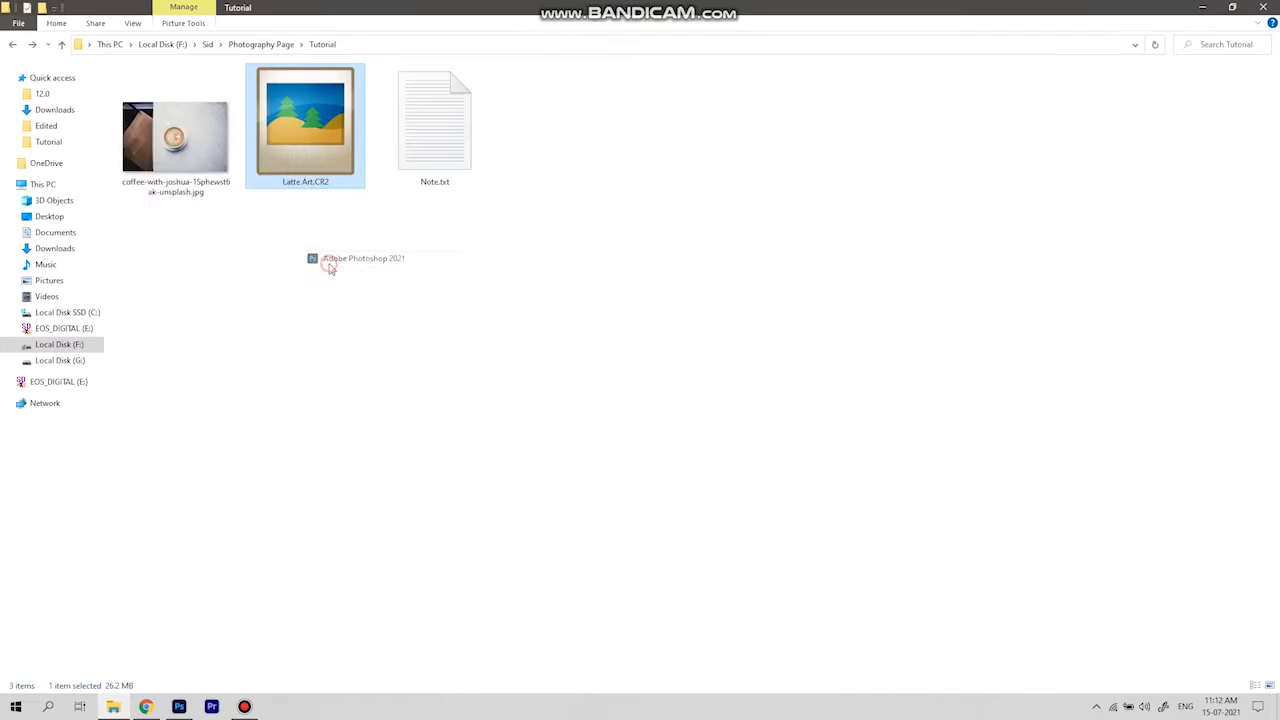
Step: Apply the user preset Latte Art Tutorial to the raw photo and open it as a document, collapsing the document properties
click(1191, 273)
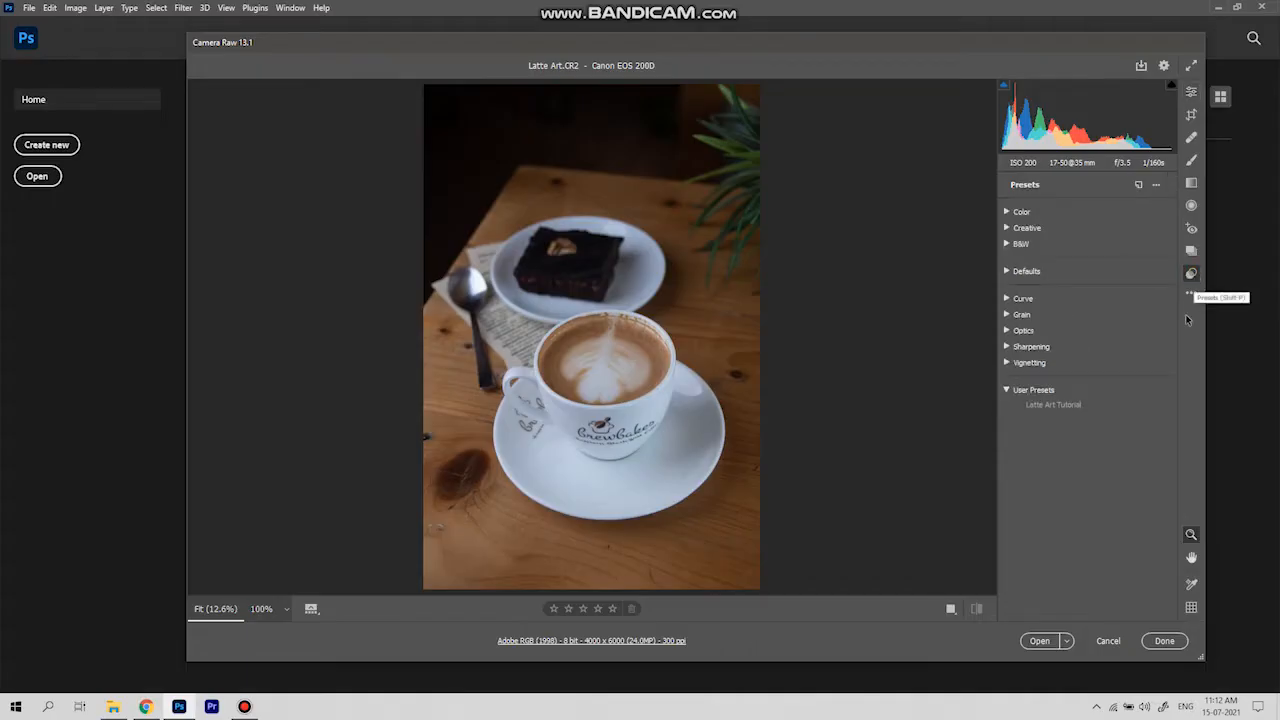
click(1044, 408)
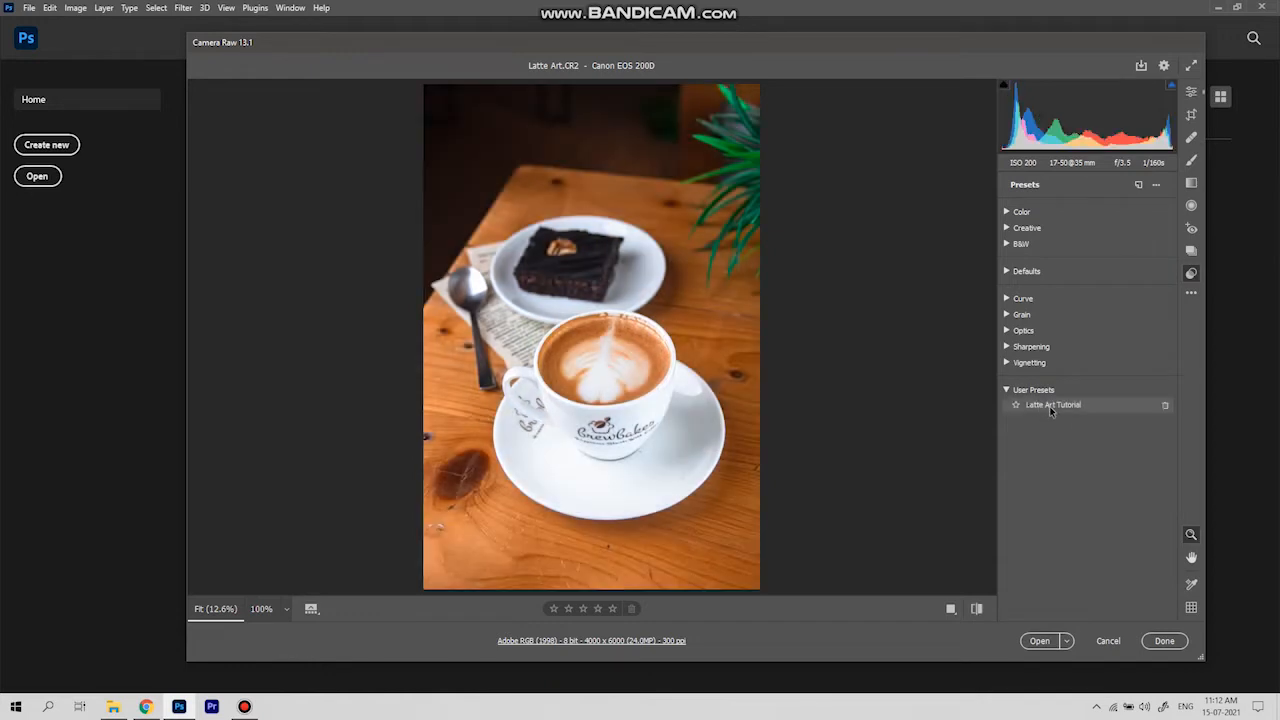
double_click(1049, 408)
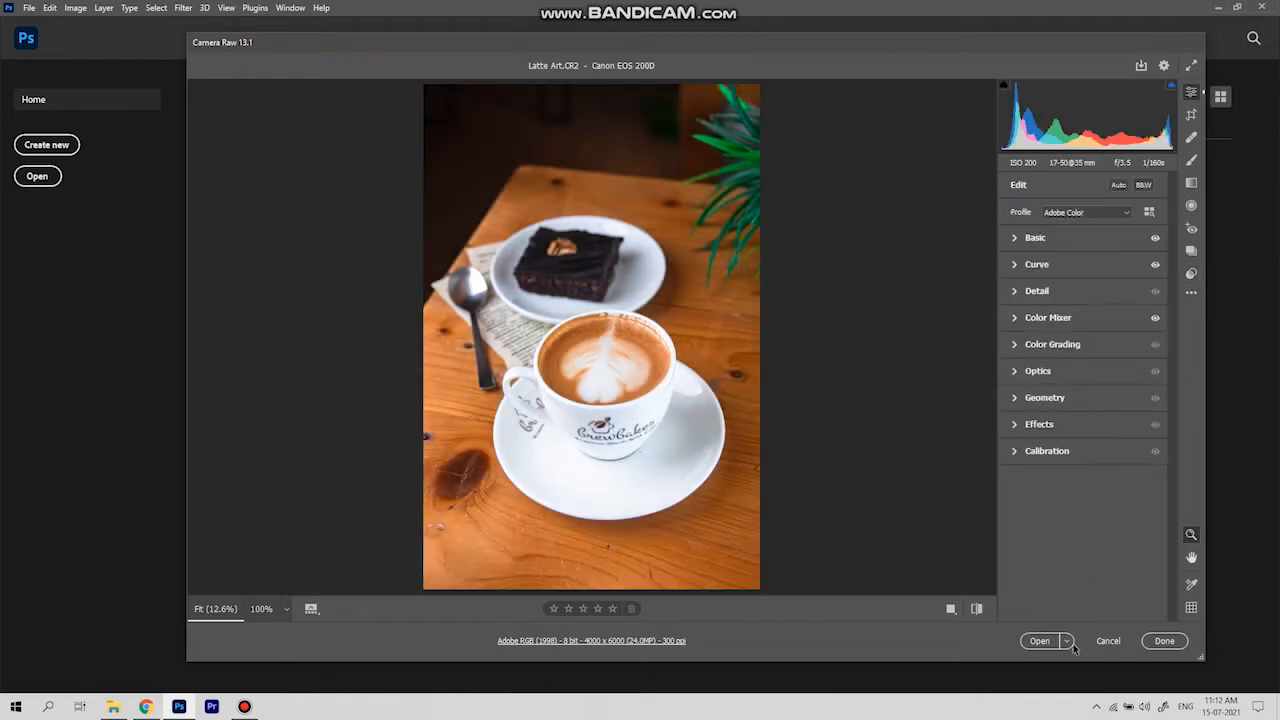
click(1041, 641)
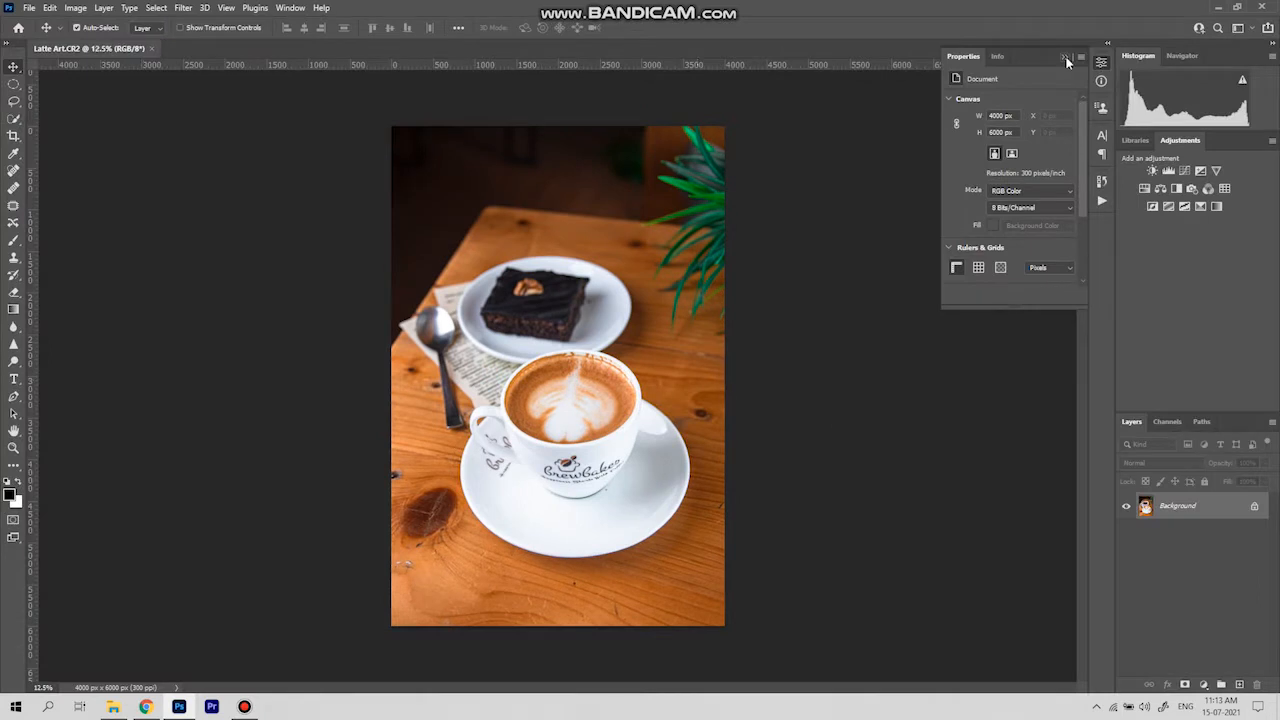
click(1080, 49)
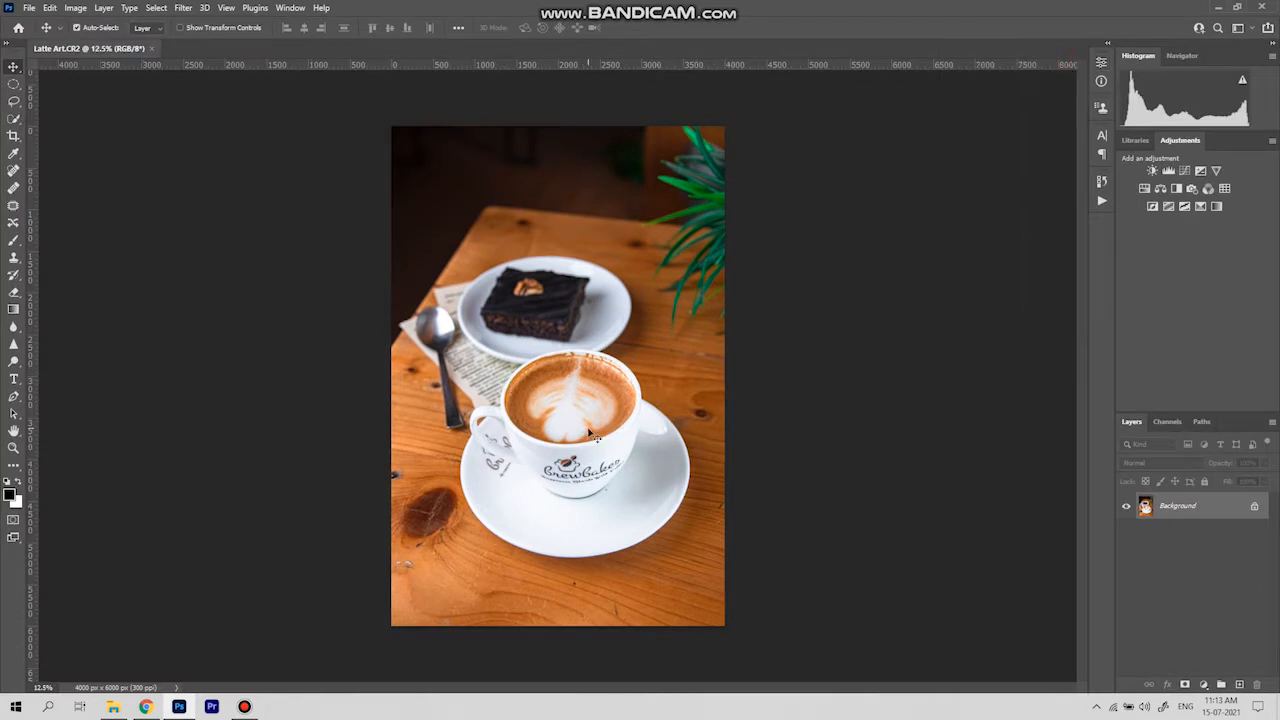
Step: Open the image coffee-with-joshua-15phewst6ak-unsplash.jpg from the Tutorial folder as a second document
click(29, 8)
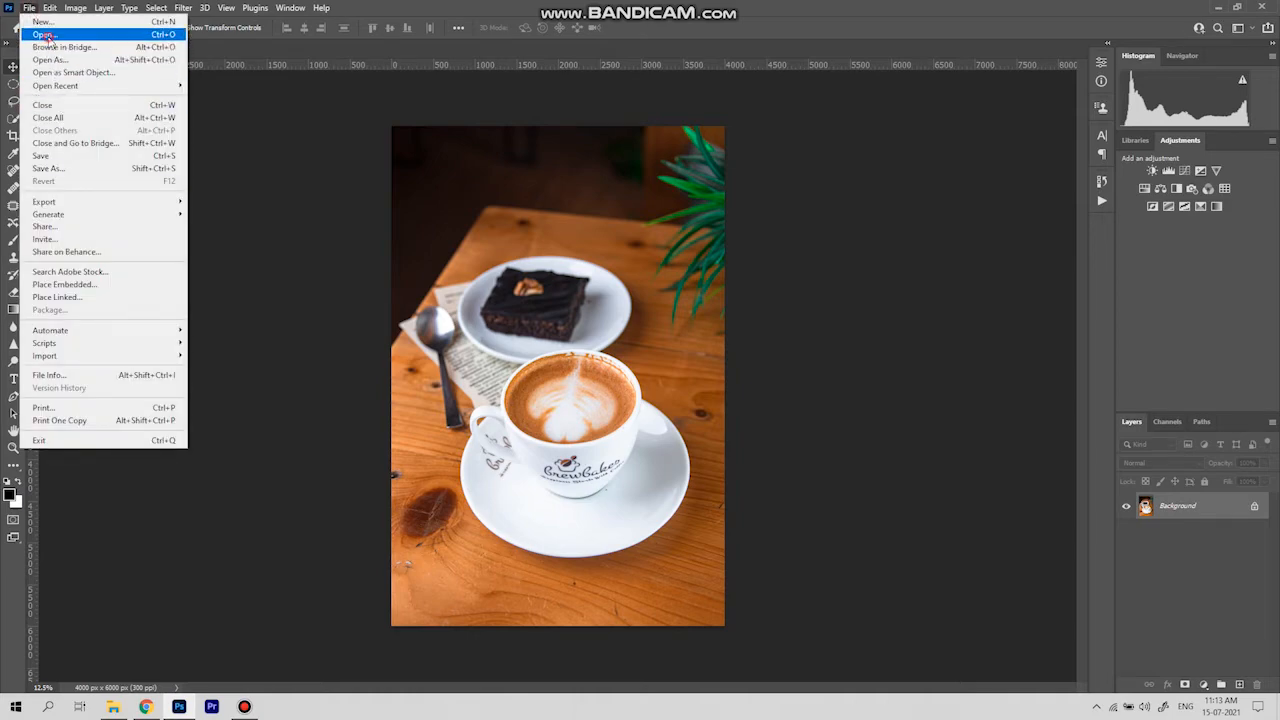
click(45, 35)
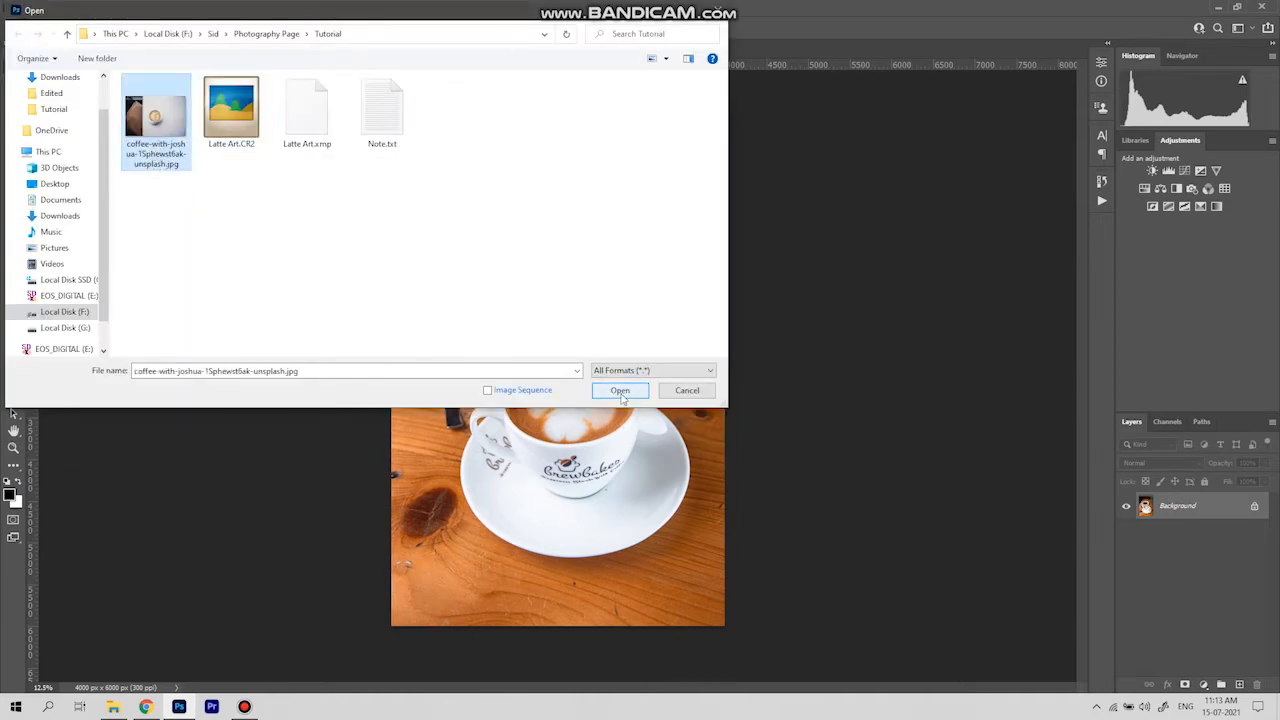
click(620, 390)
Step: Draw an elliptical selection around the coffee surface in the cup and position it over the latte pattern
drag(13, 88, 69, 103)
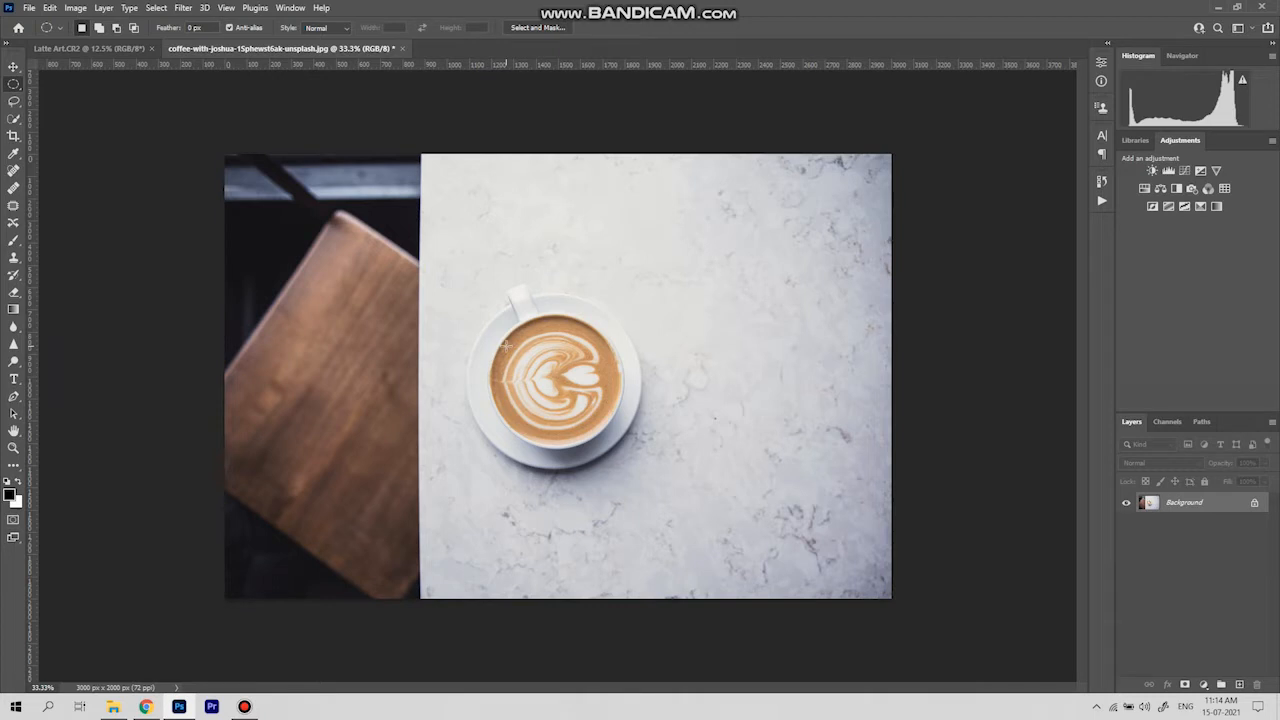
drag(506, 345, 642, 458)
drag(584, 399, 563, 382)
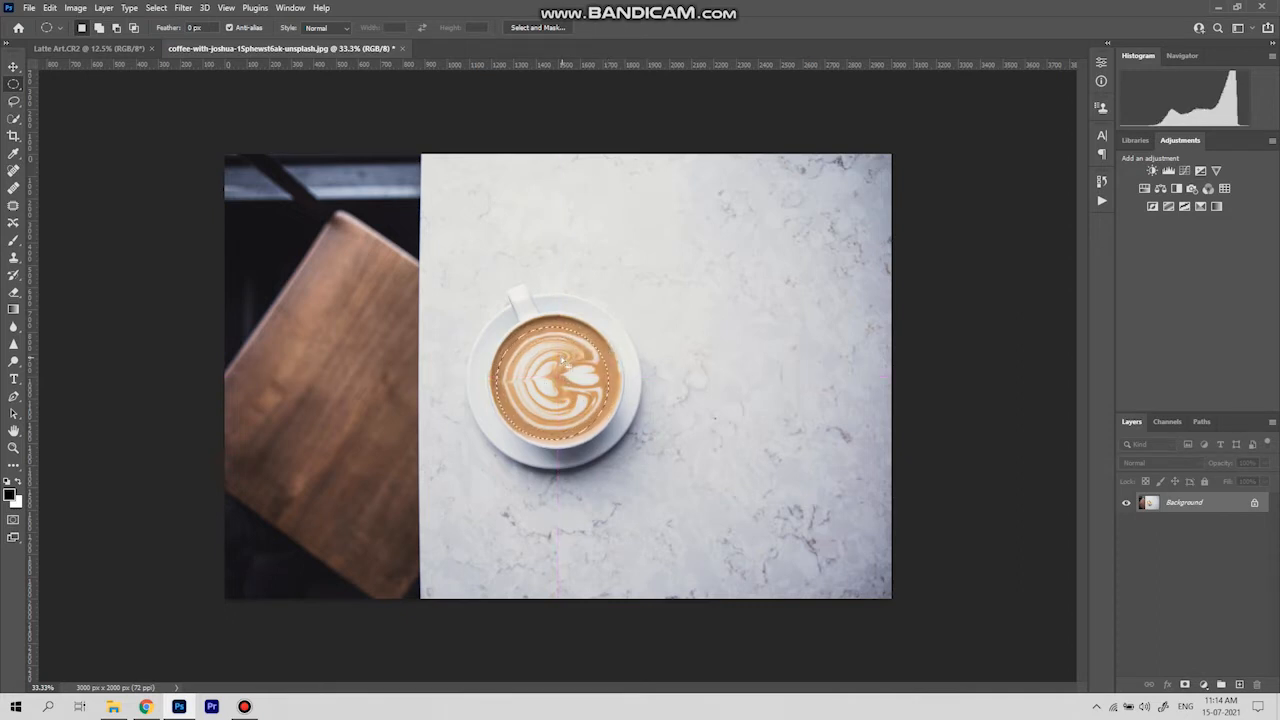
mouse_move(556, 362)
mouse_down()
mouse_move(578, 362)
mouse_move(562, 360)
mouse_up()
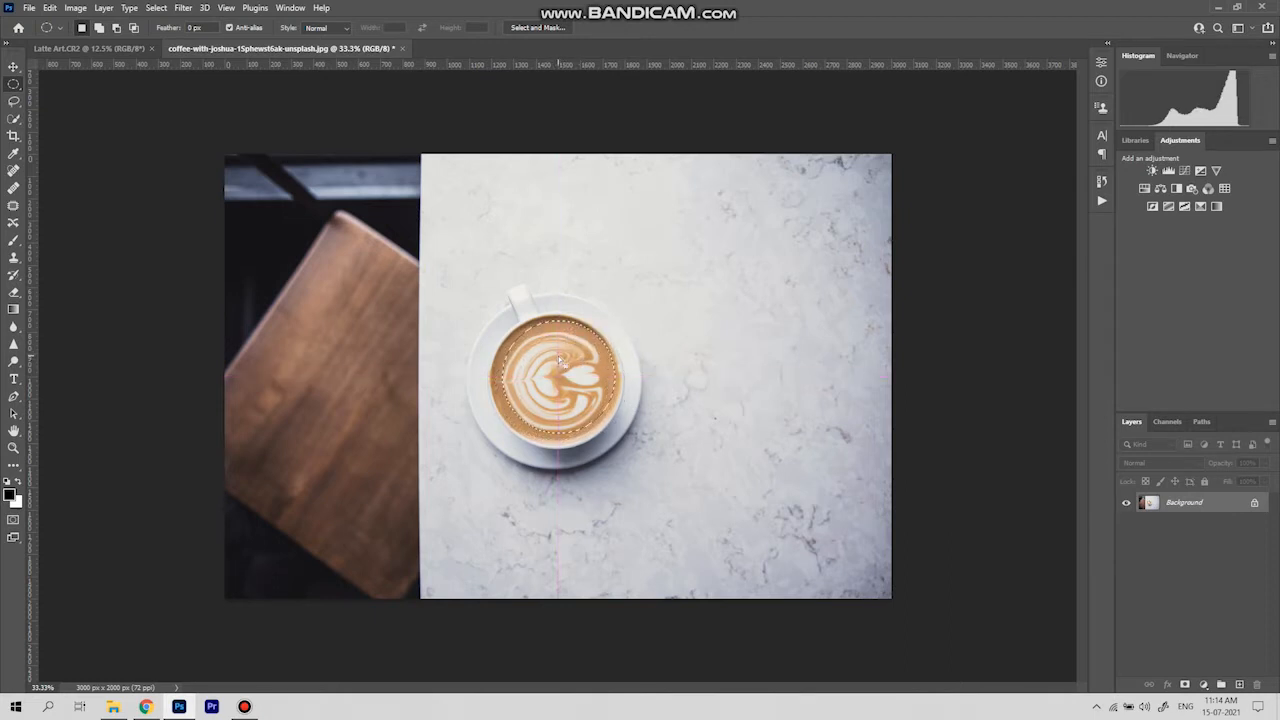
Step: Transform the selection, scaling it to about 105% and nudging it up and left to fit the coffee surface
click(157, 8)
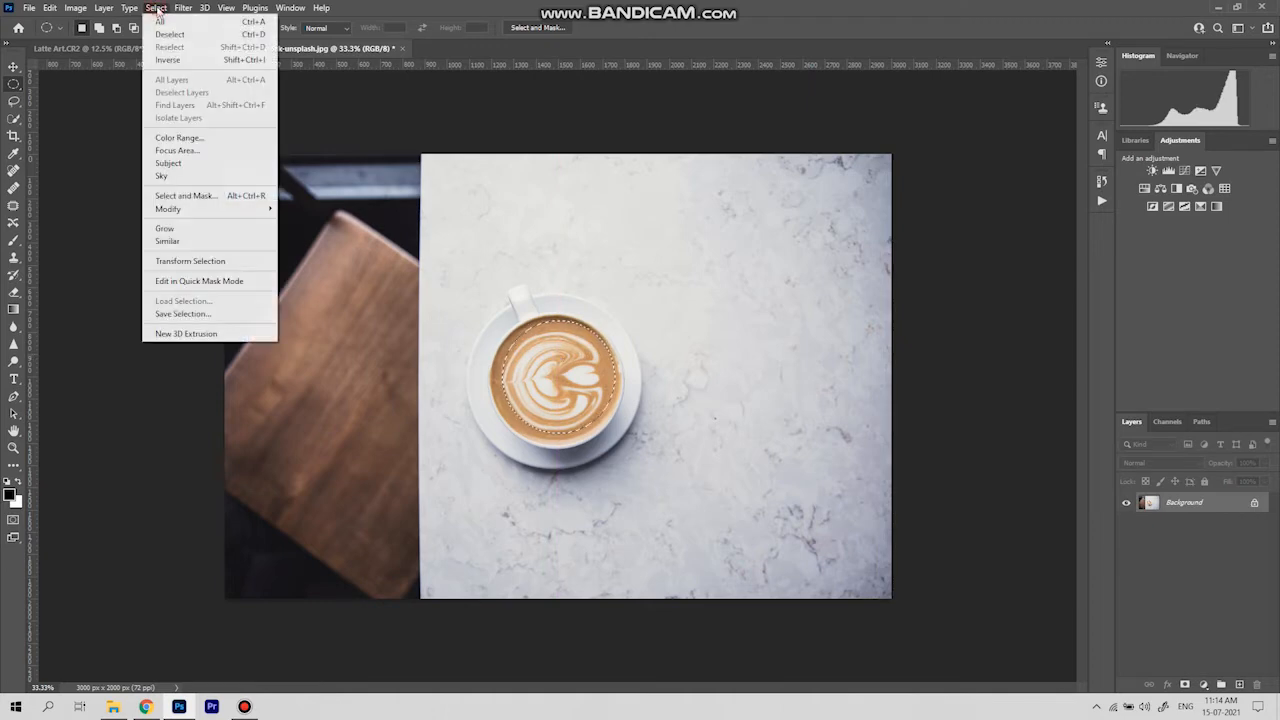
click(183, 264)
drag(611, 319, 619, 314)
drag(578, 357, 575, 371)
key(Up)
key(Up)
key(Up)
key(Up)
key(Up)
key(Left)
key(Left)
key(Left)
key(Left)
key(Left)
key(Left)
key(Left)
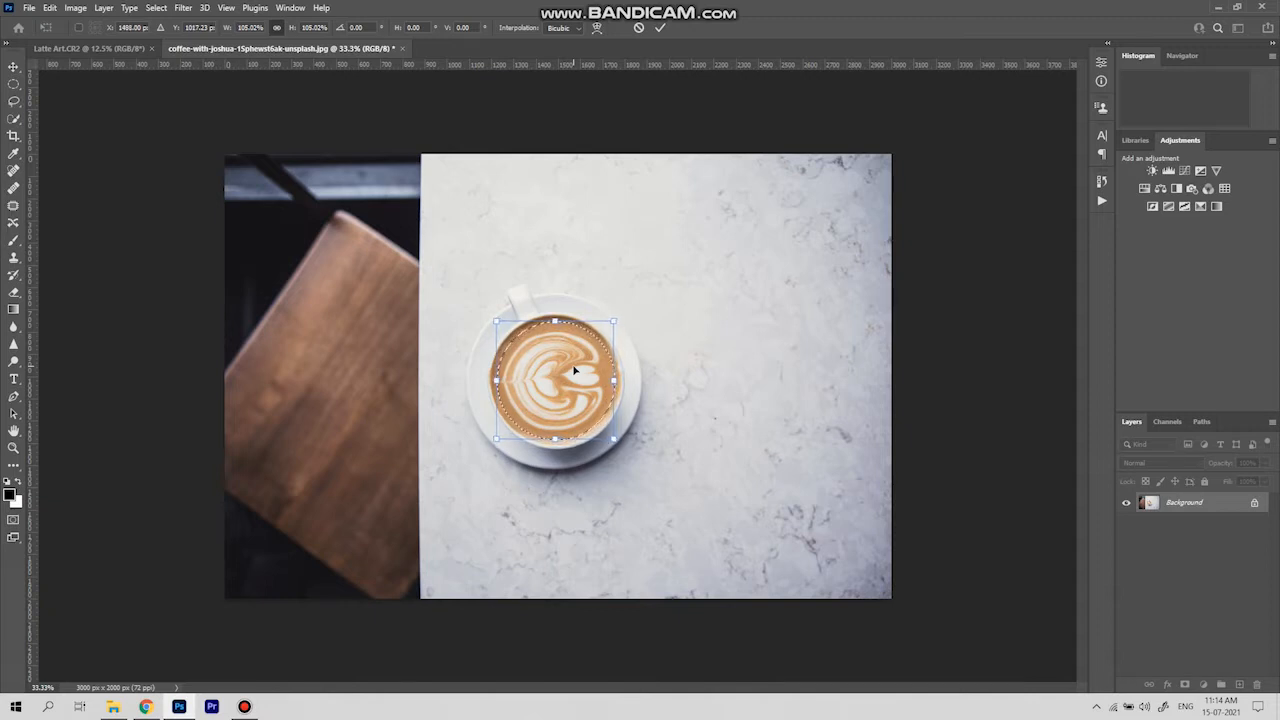
key(Left)
key(Left)
key(Left)
key(Return)
Step: Copy the selected latte surface to a new layer and bring that layer into the Latte Art.CR2 document over its cup
right_click(554, 384)
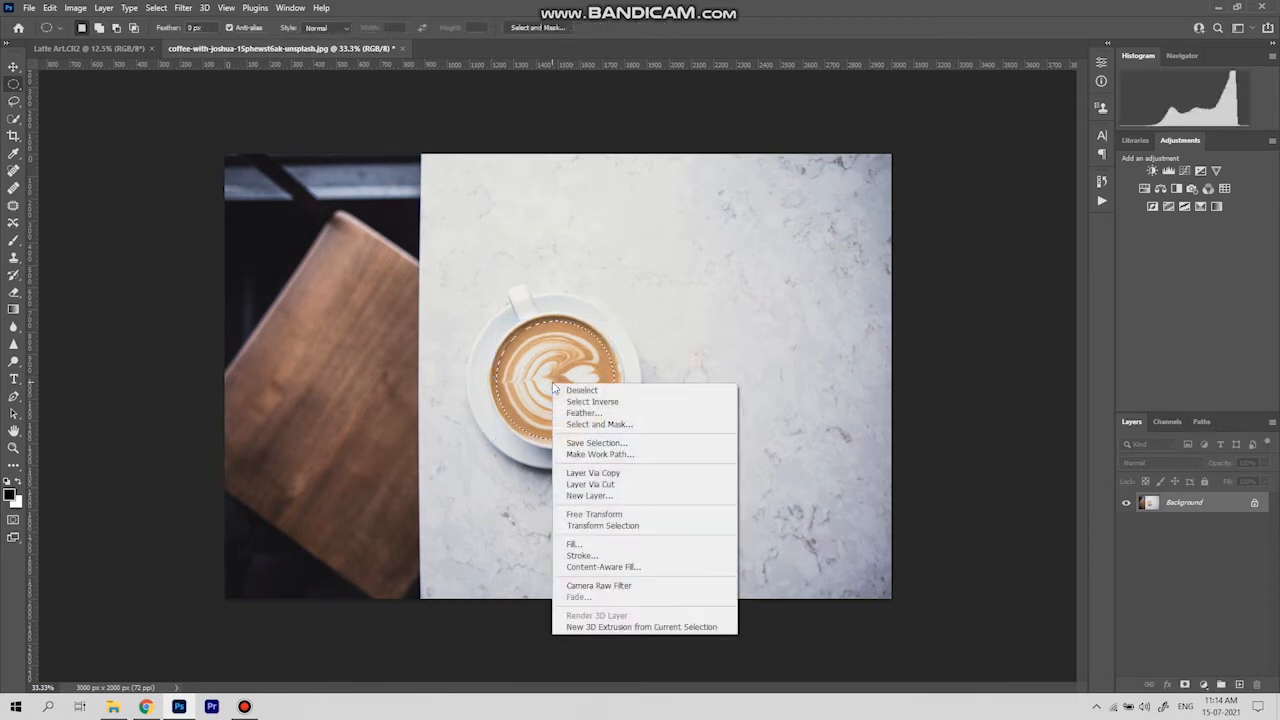
click(590, 472)
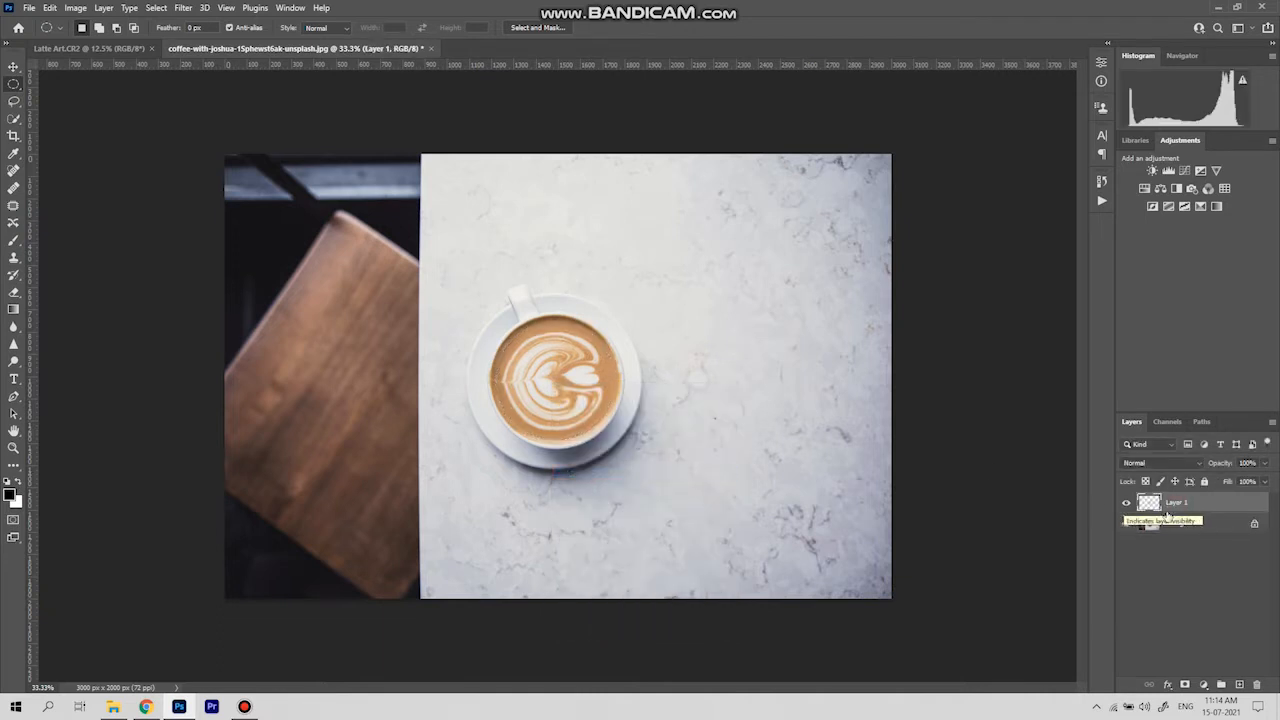
click(14, 67)
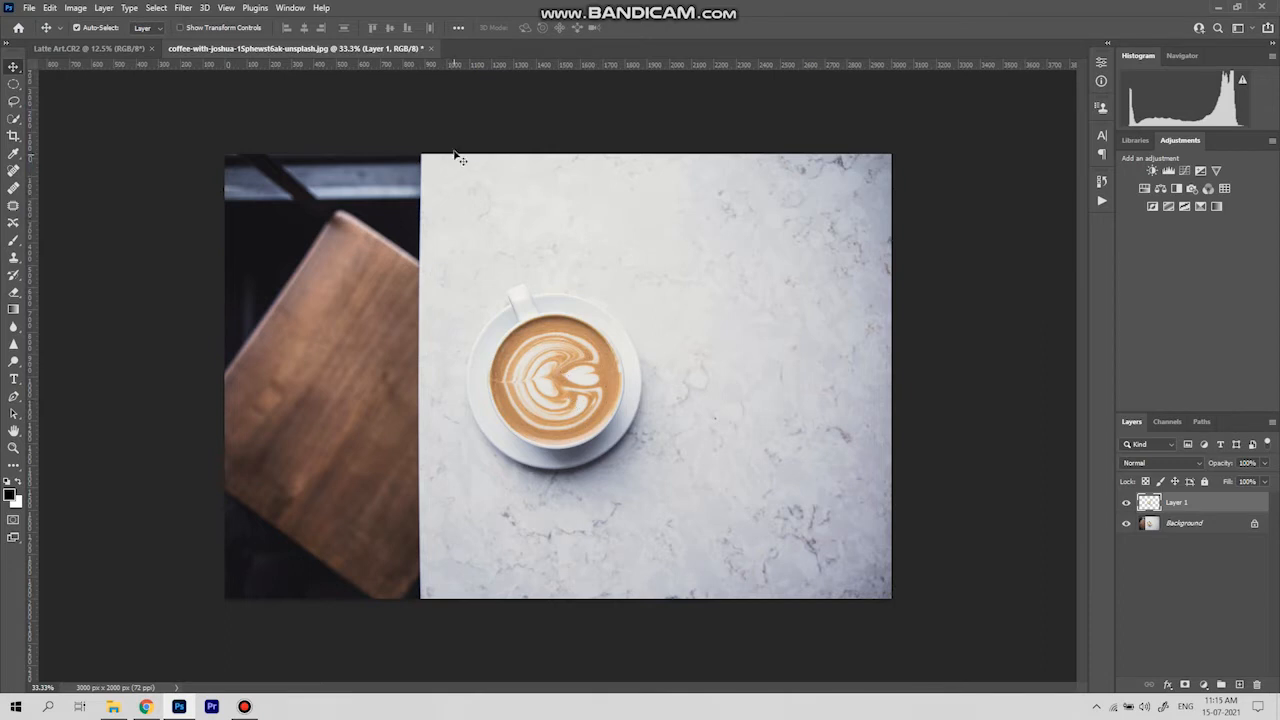
click(607, 516)
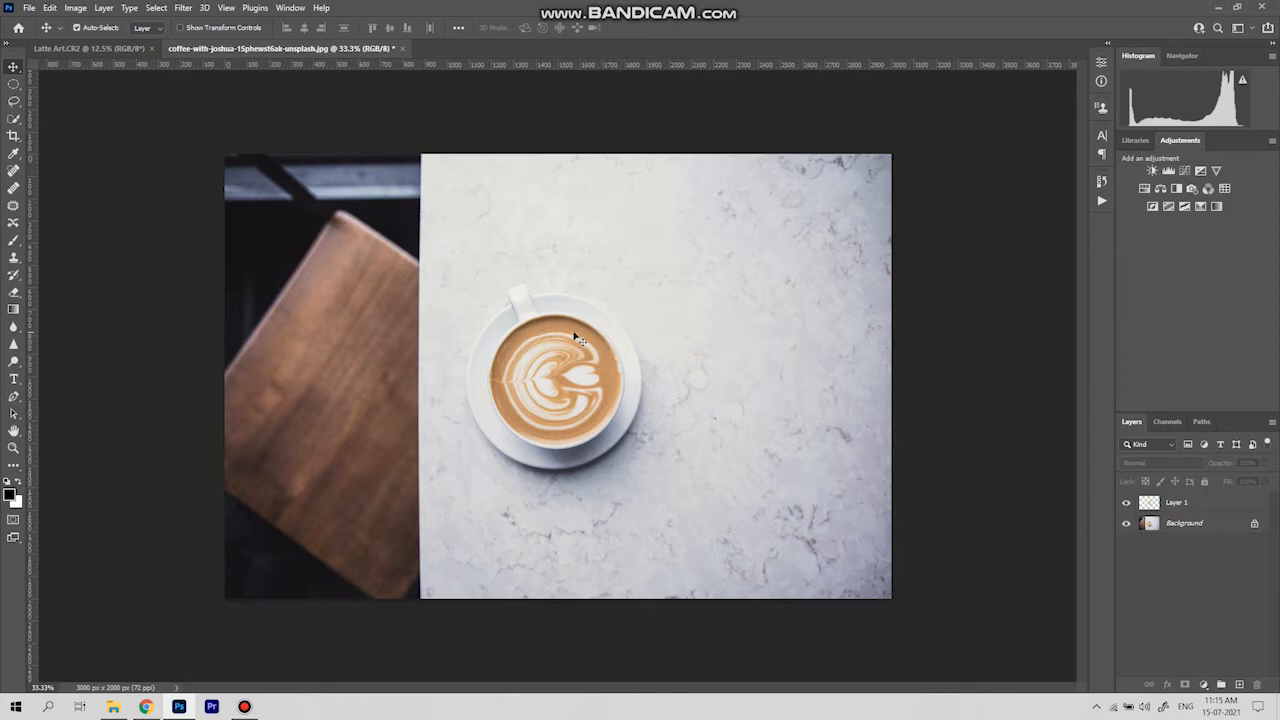
click(578, 365)
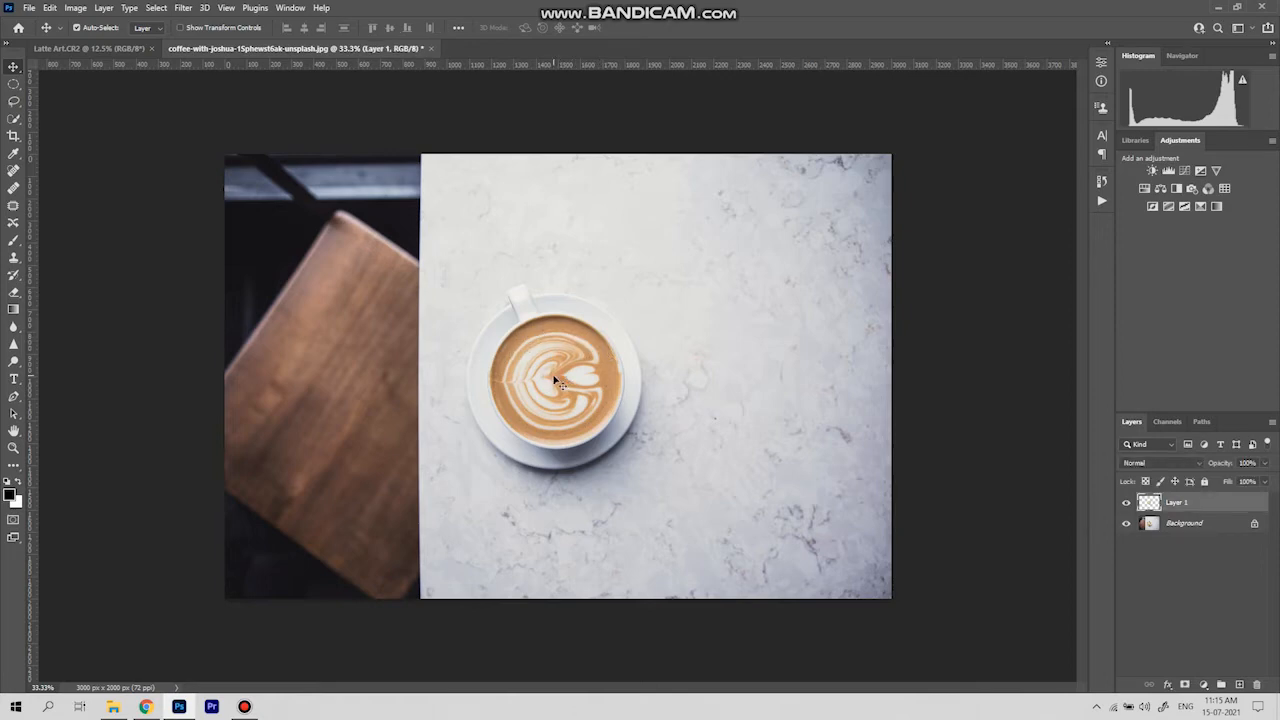
click(110, 48)
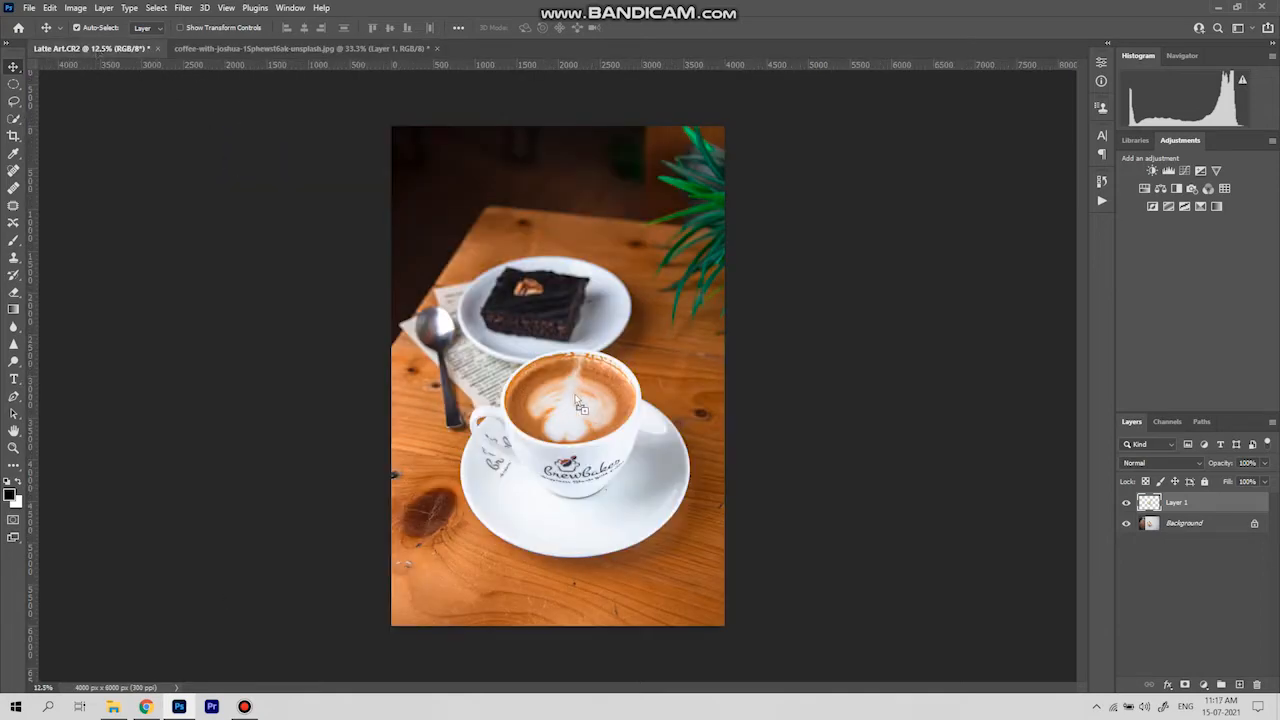
key(ctrl+v)
click(705, 288)
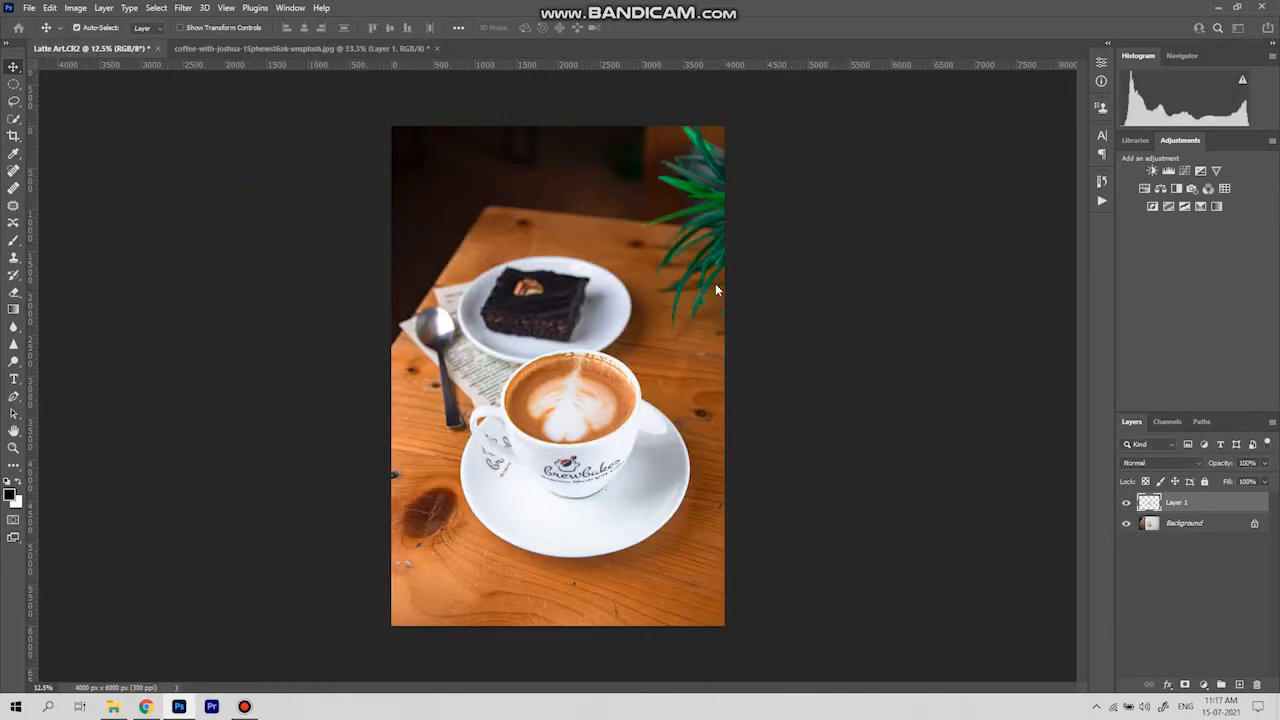
Step: Rename the pasted coffee layer as Latte Art
double_click(1179, 507)
text(A)
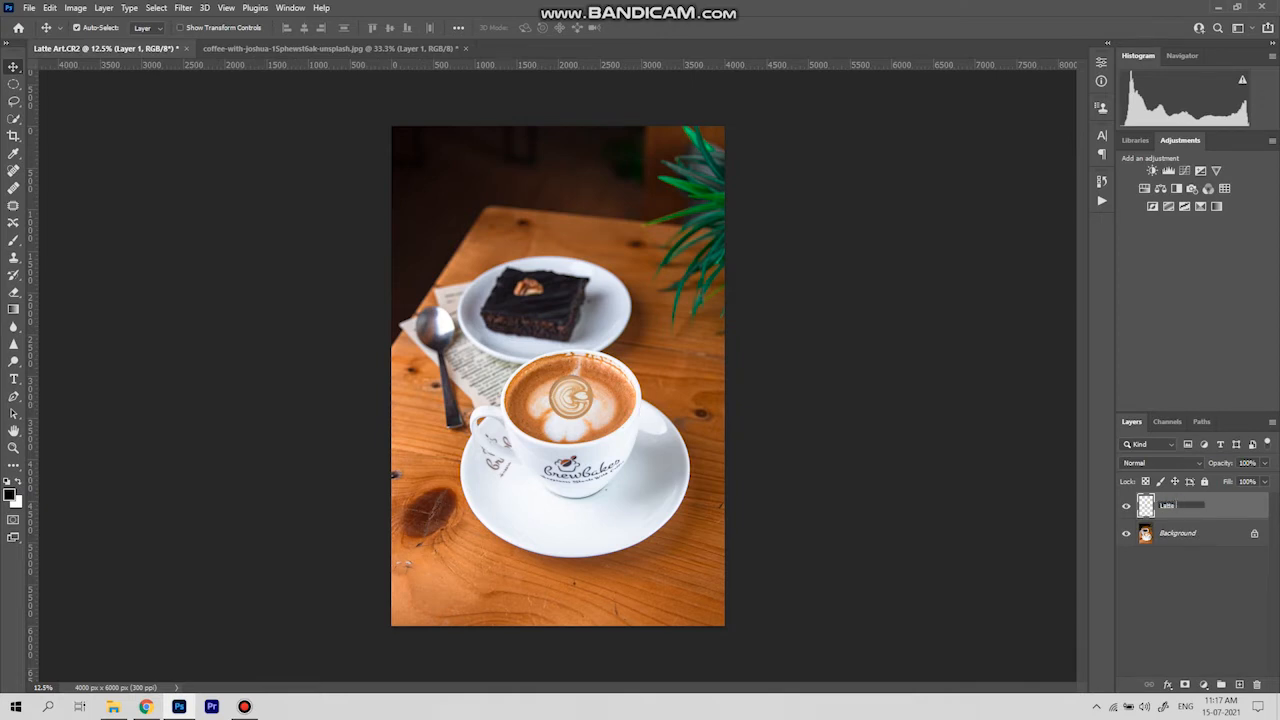
click(1209, 618)
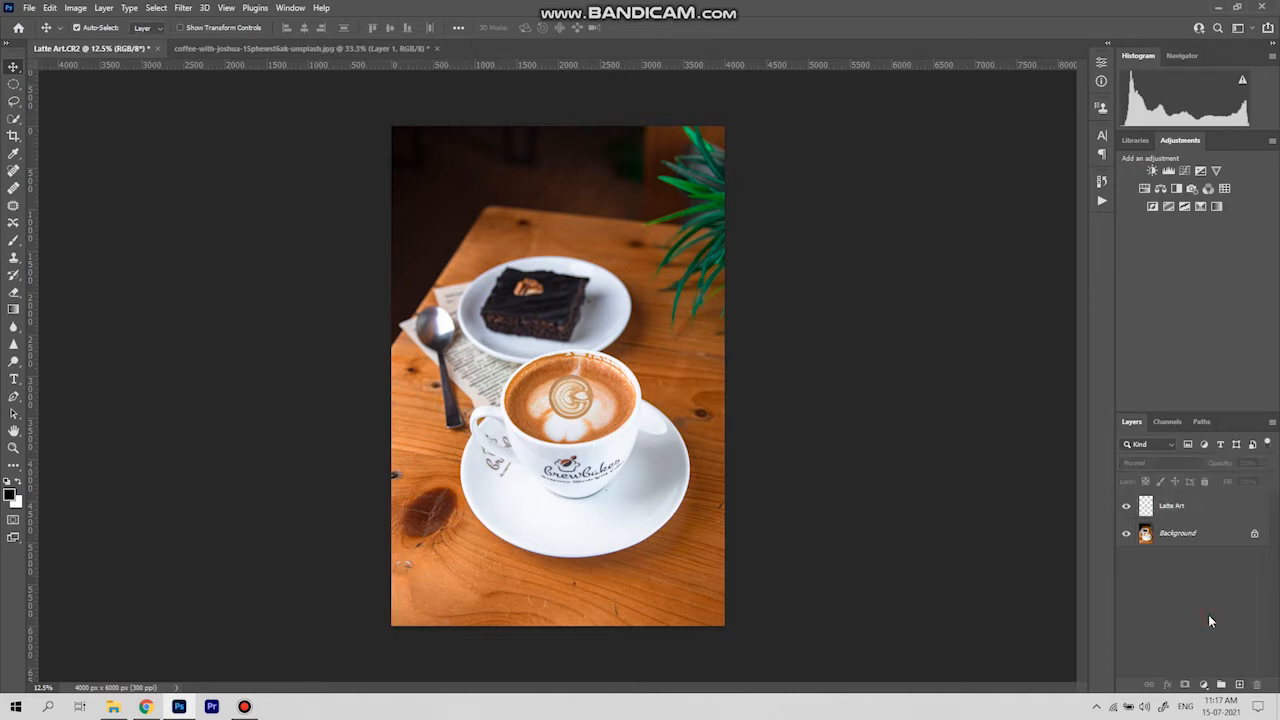
Step: Scale the Latte Art layer up to about double its size and place it over the coffee in the cup
click(575, 404)
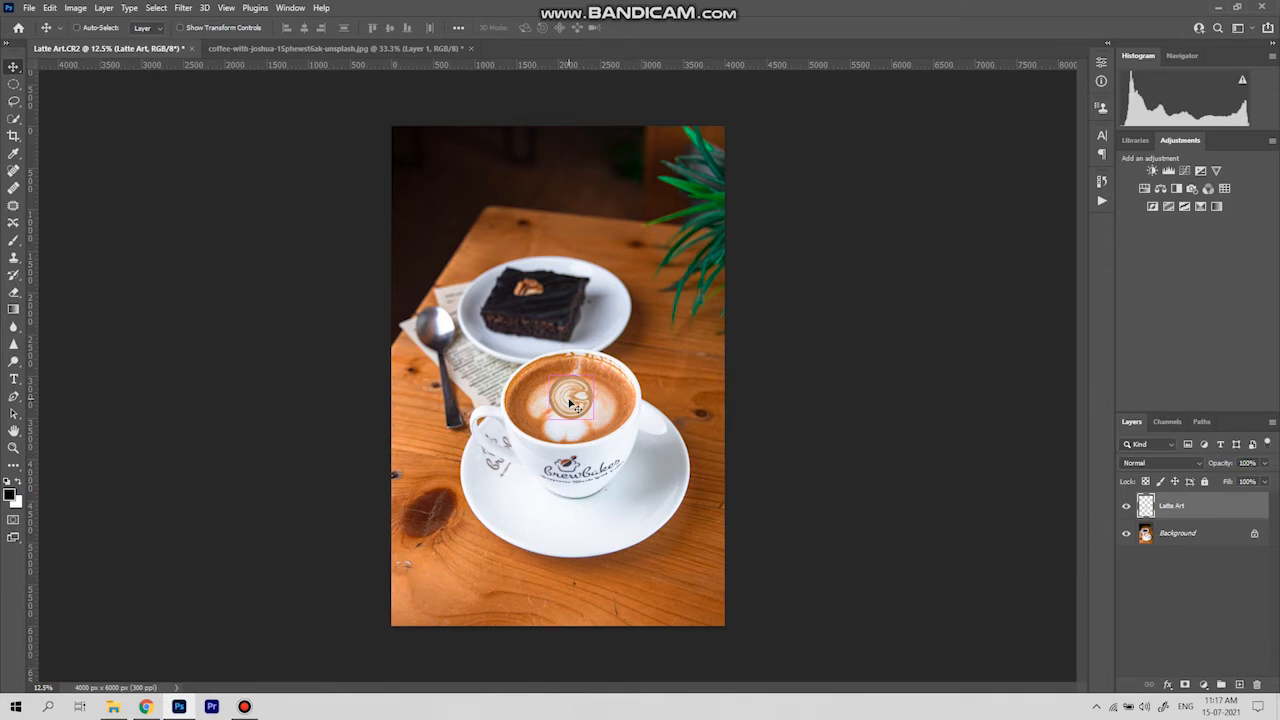
key(ctrl+t)
drag(594, 374, 612, 356)
drag(549, 421, 531, 444)
drag(574, 401, 575, 397)
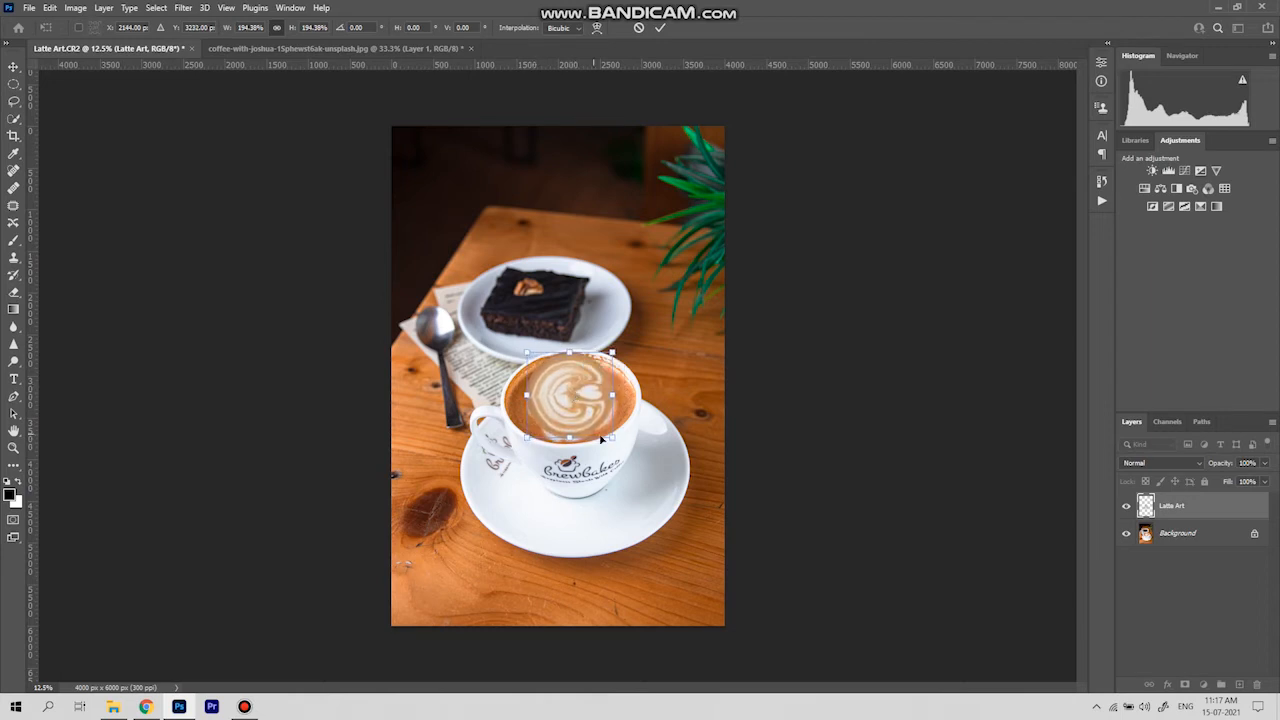
drag(613, 438, 619, 441)
key(Return)
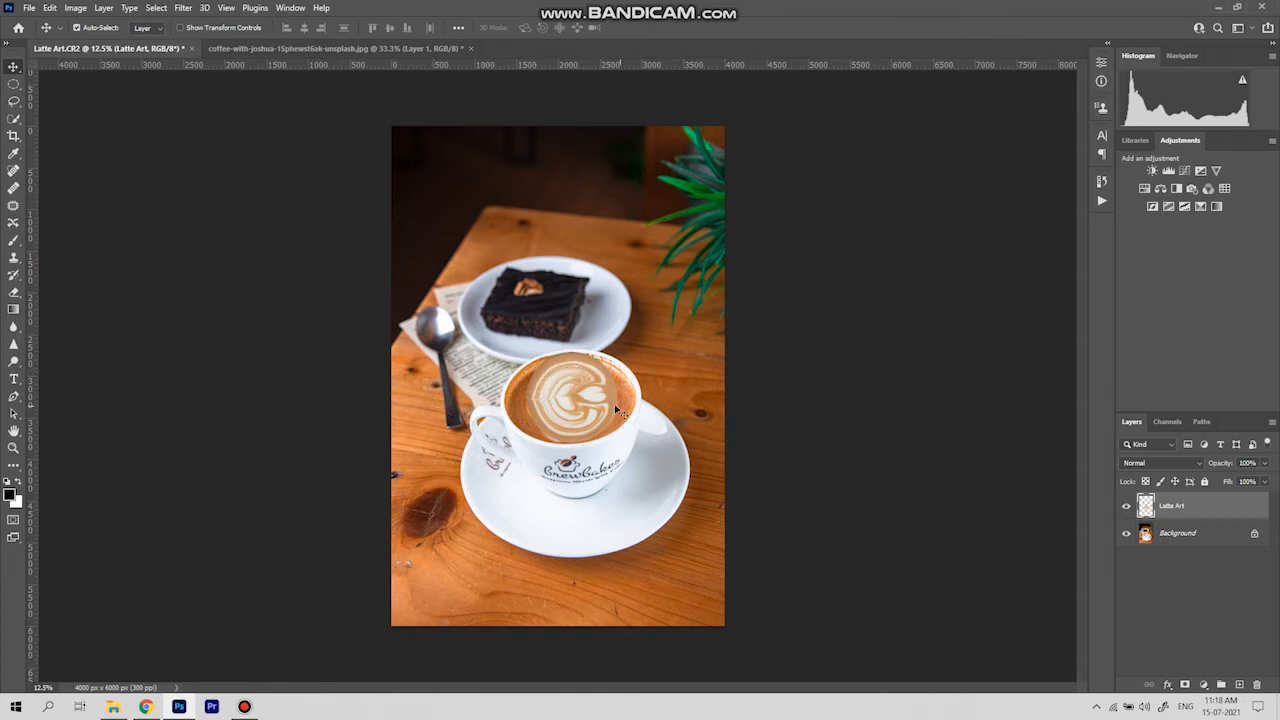
Step: Rotate the Latte Art layer about 39° counter-clockwise and recentre it on the coffee
key(ctrl)
key(ctrl+t)
drag(620, 344, 575, 332)
drag(568, 406, 575, 402)
Step: Distort the Latte Art layer by its corners and edges to match the oval coffee surface inside the cup's rim
right_click(575, 402)
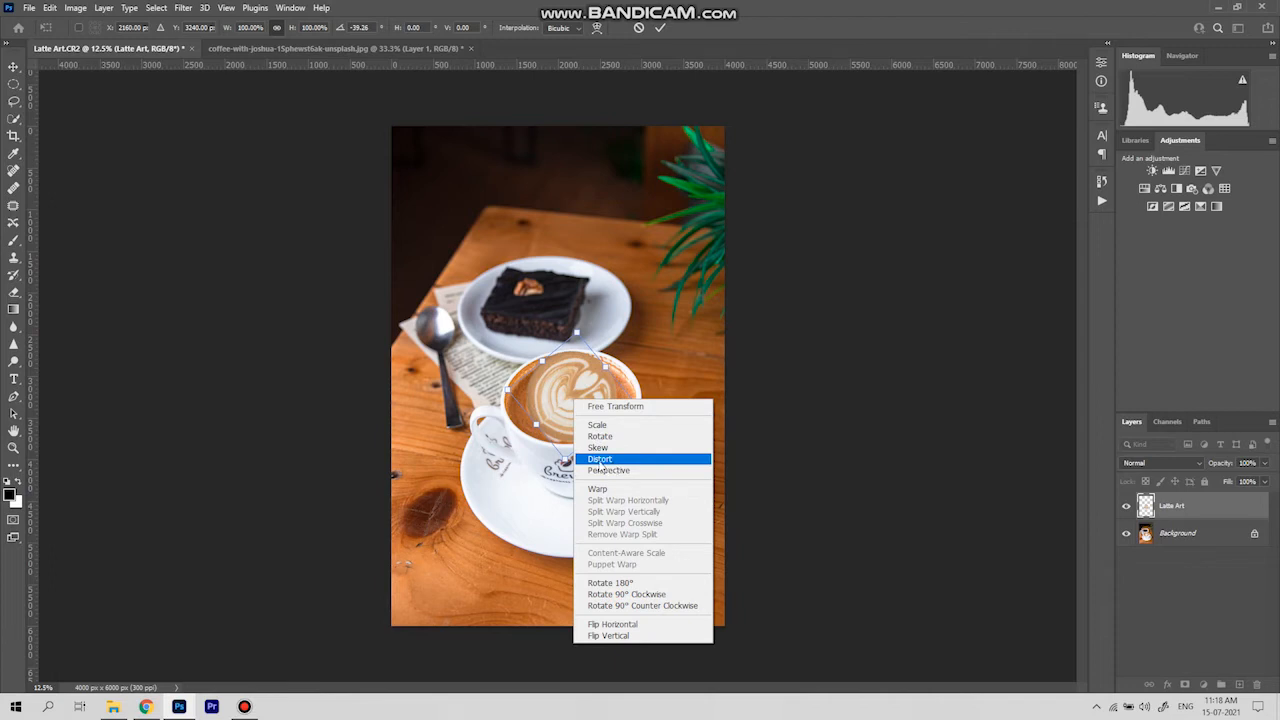
click(600, 460)
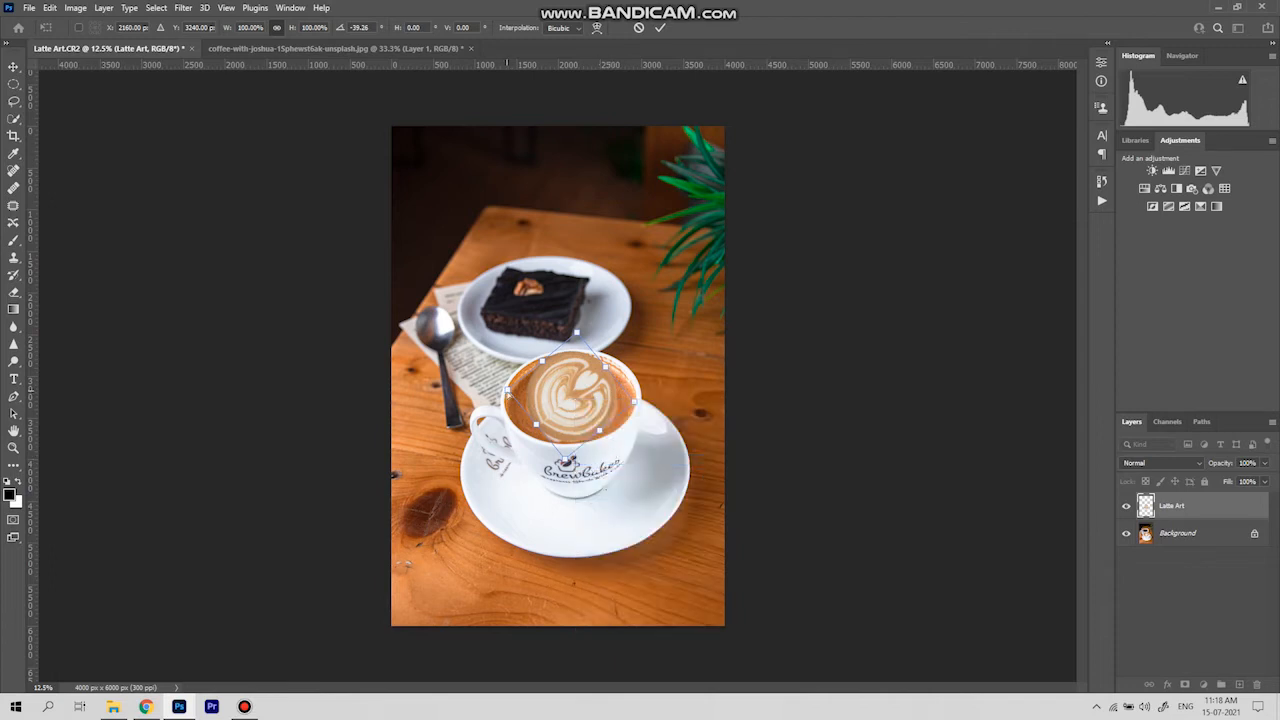
drag(508, 388, 470, 396)
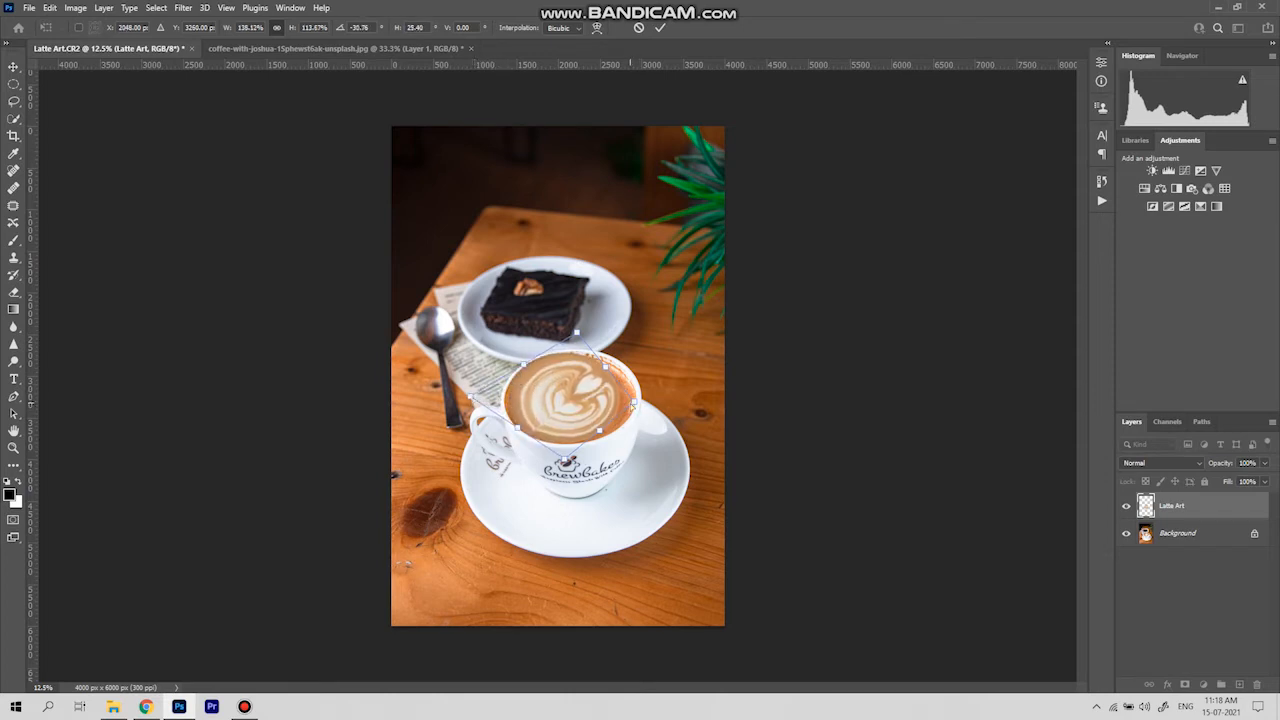
drag(636, 404, 658, 400)
drag(566, 459, 570, 460)
scroll(570, 460, up, 5)
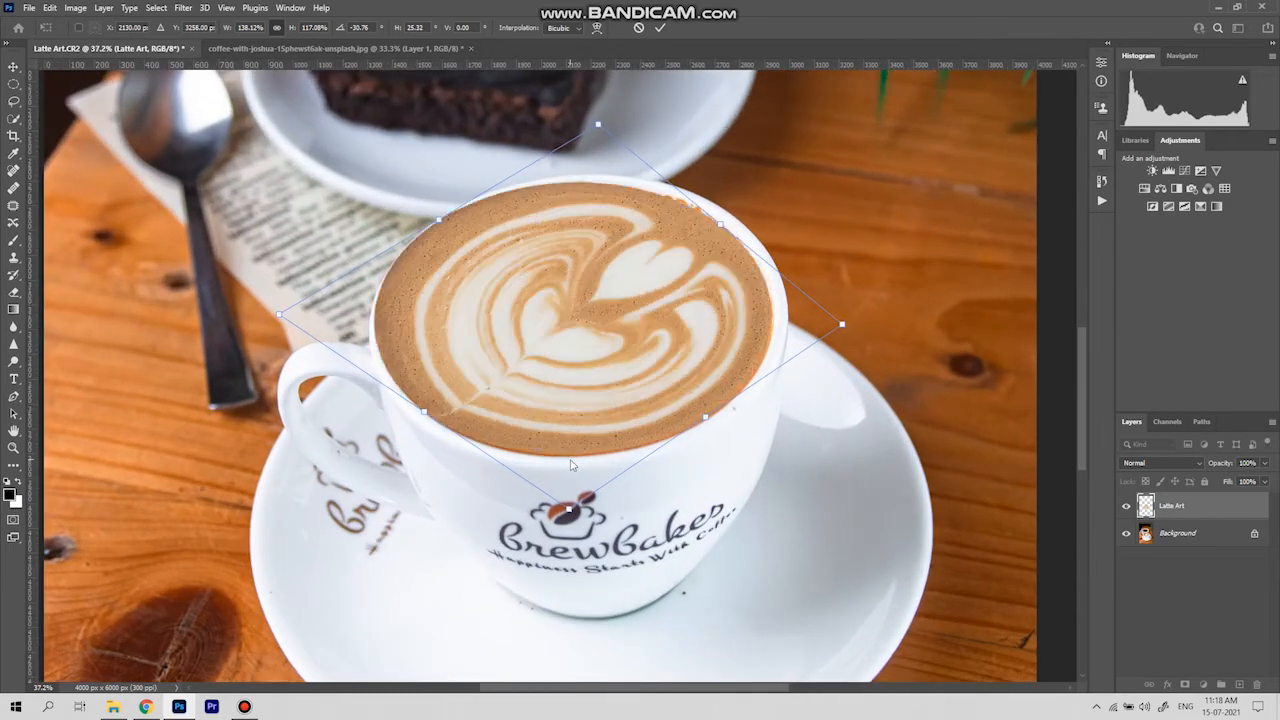
drag(441, 222, 446, 223)
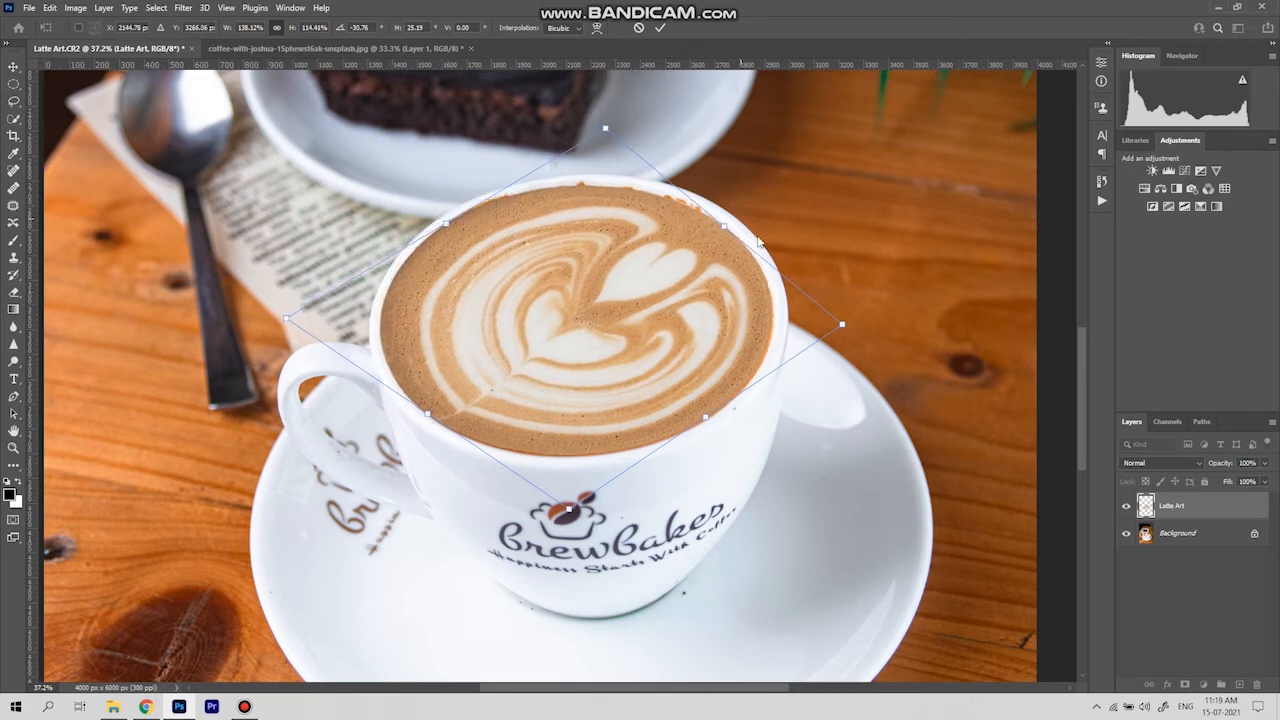
drag(722, 227, 728, 226)
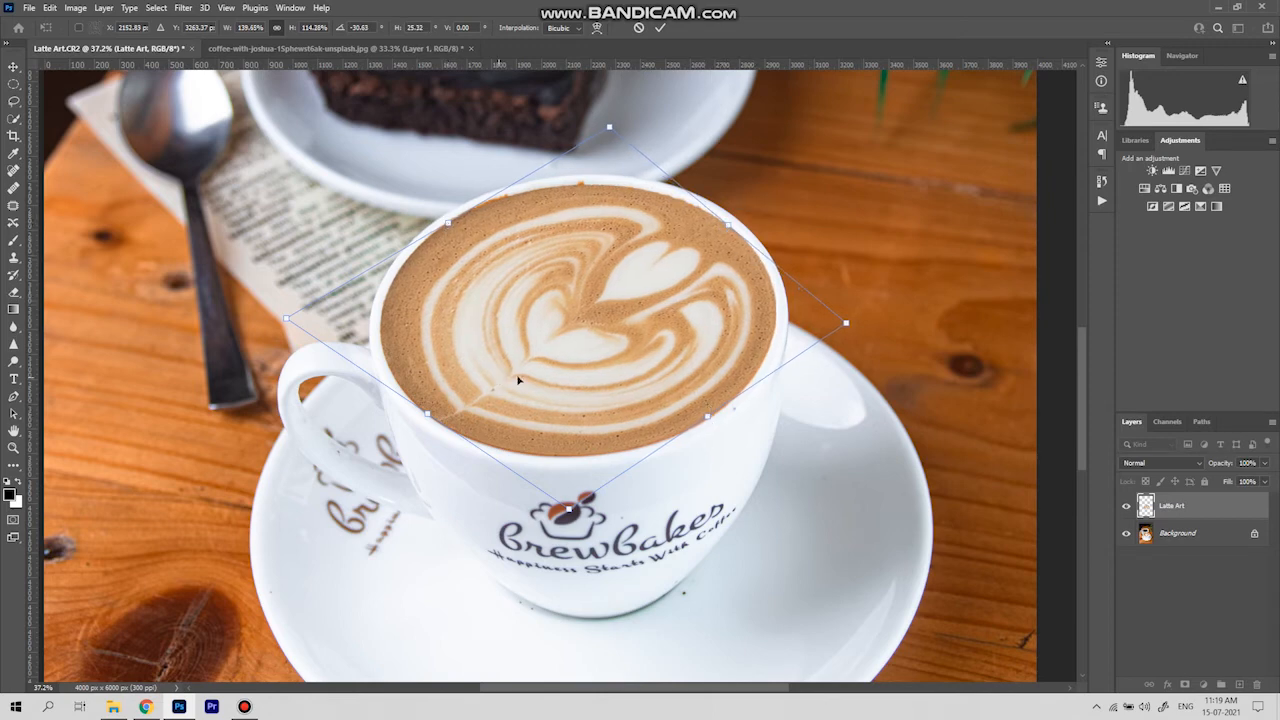
Step: Warp the upper edges of the Latte Art layer slightly outward to fill the cup's rim and apply the transform
right_click(570, 313)
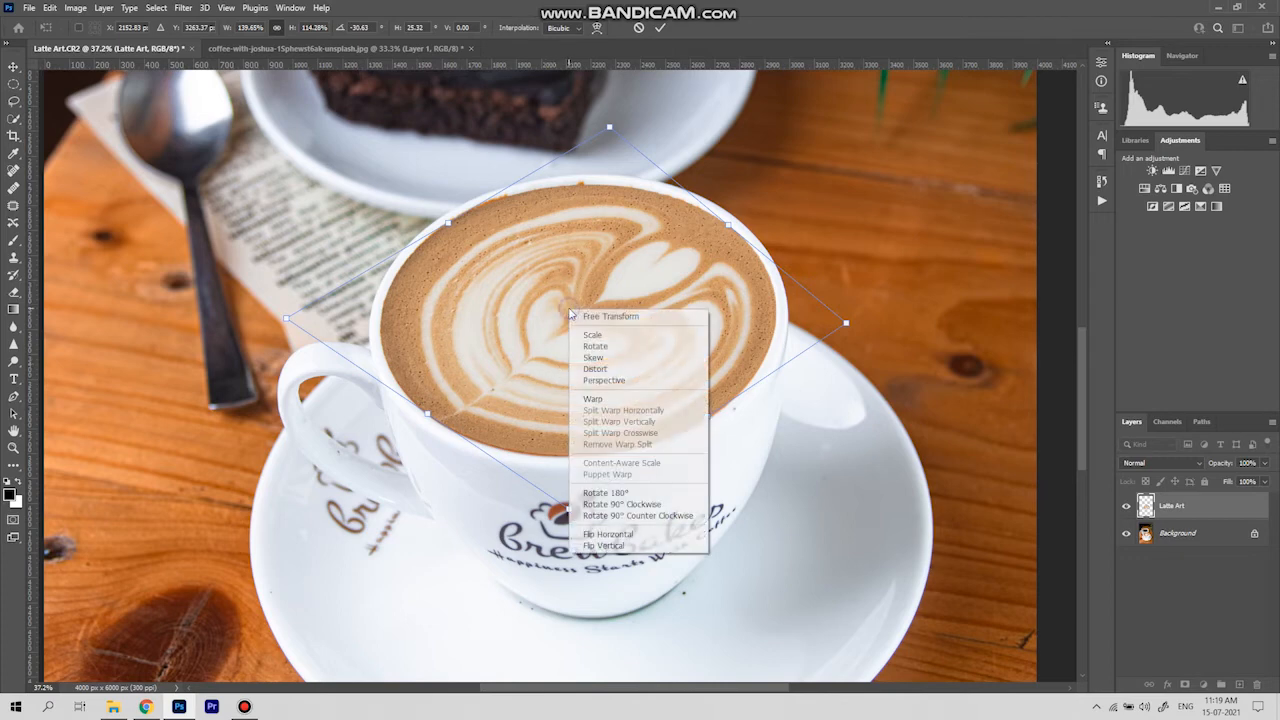
click(625, 402)
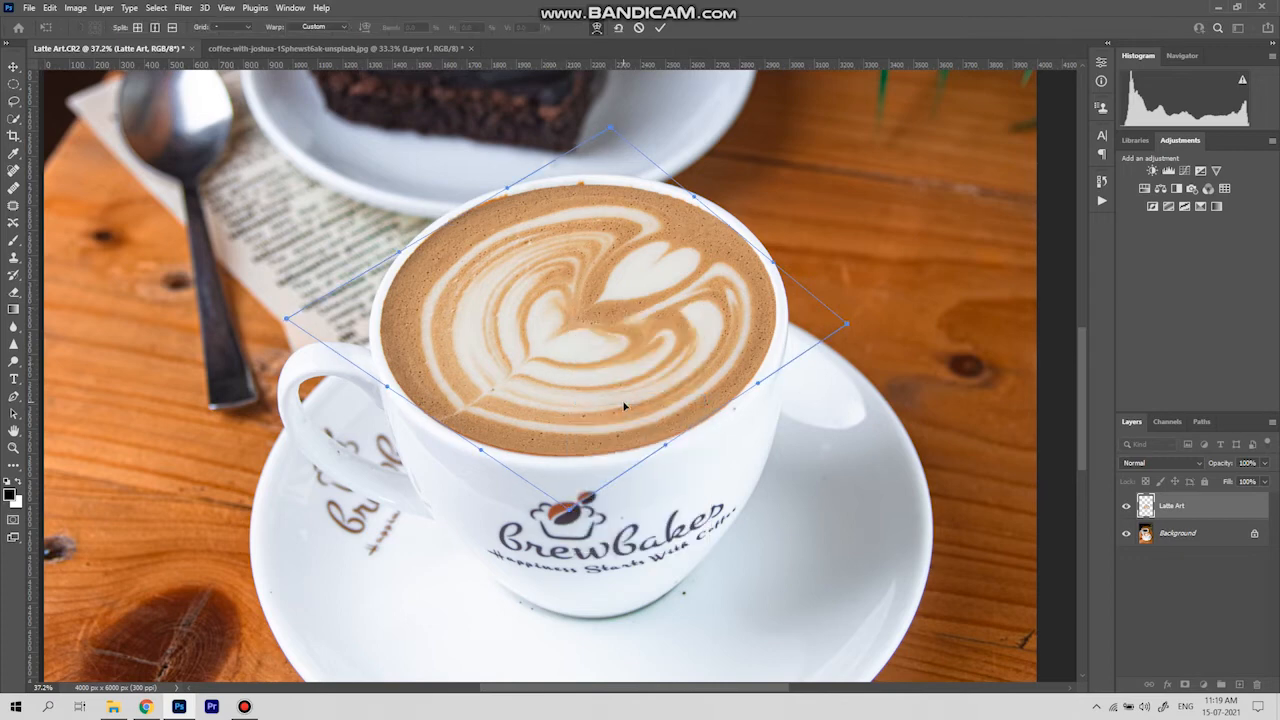
click(508, 189)
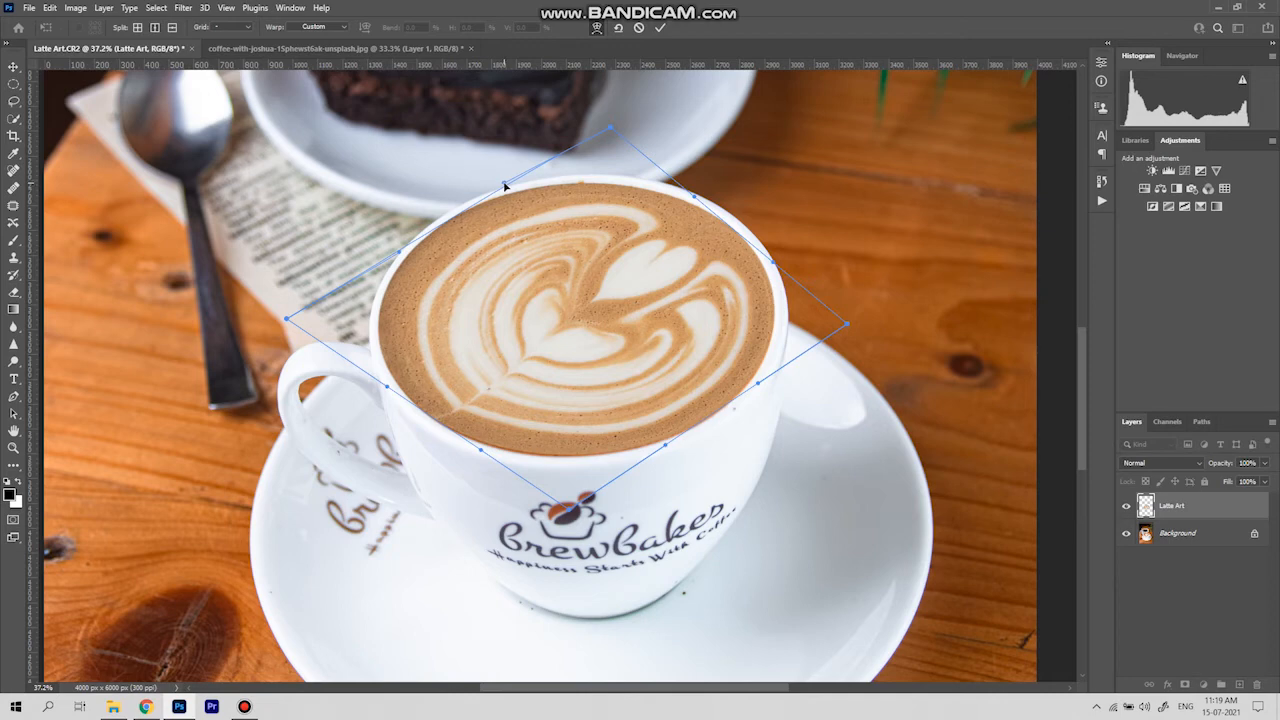
drag(696, 197, 696, 192)
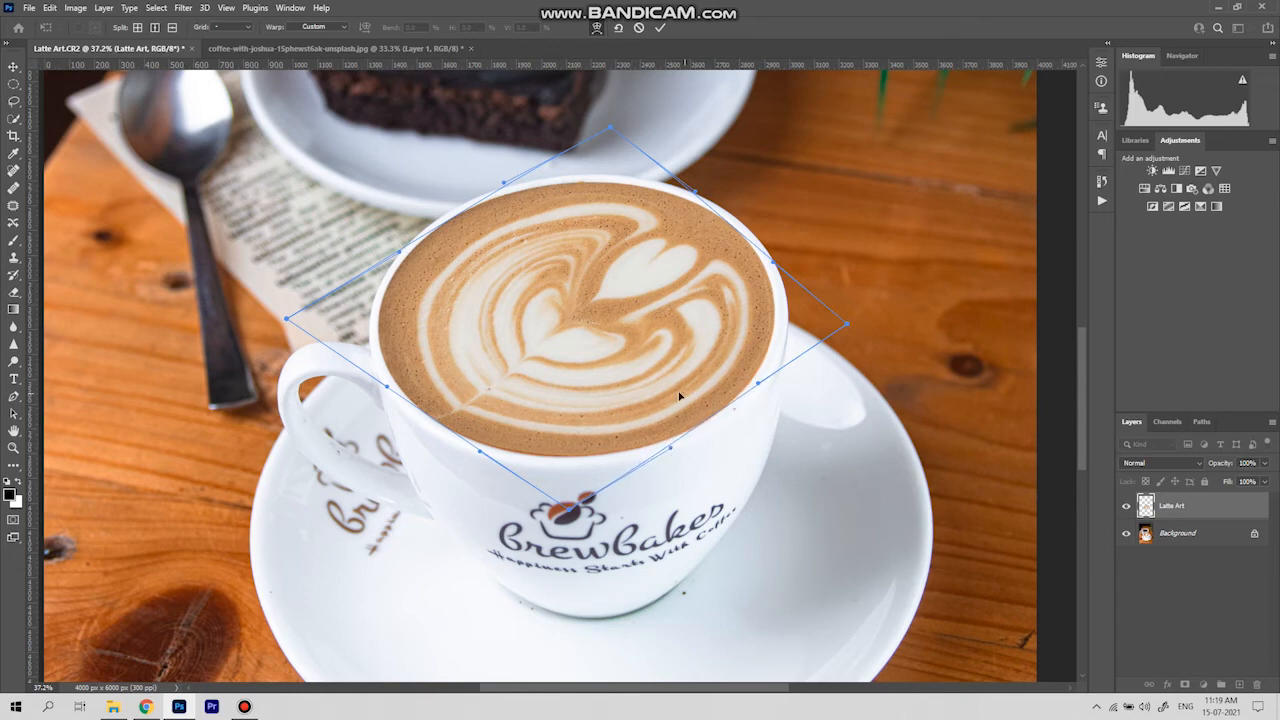
key(Return)
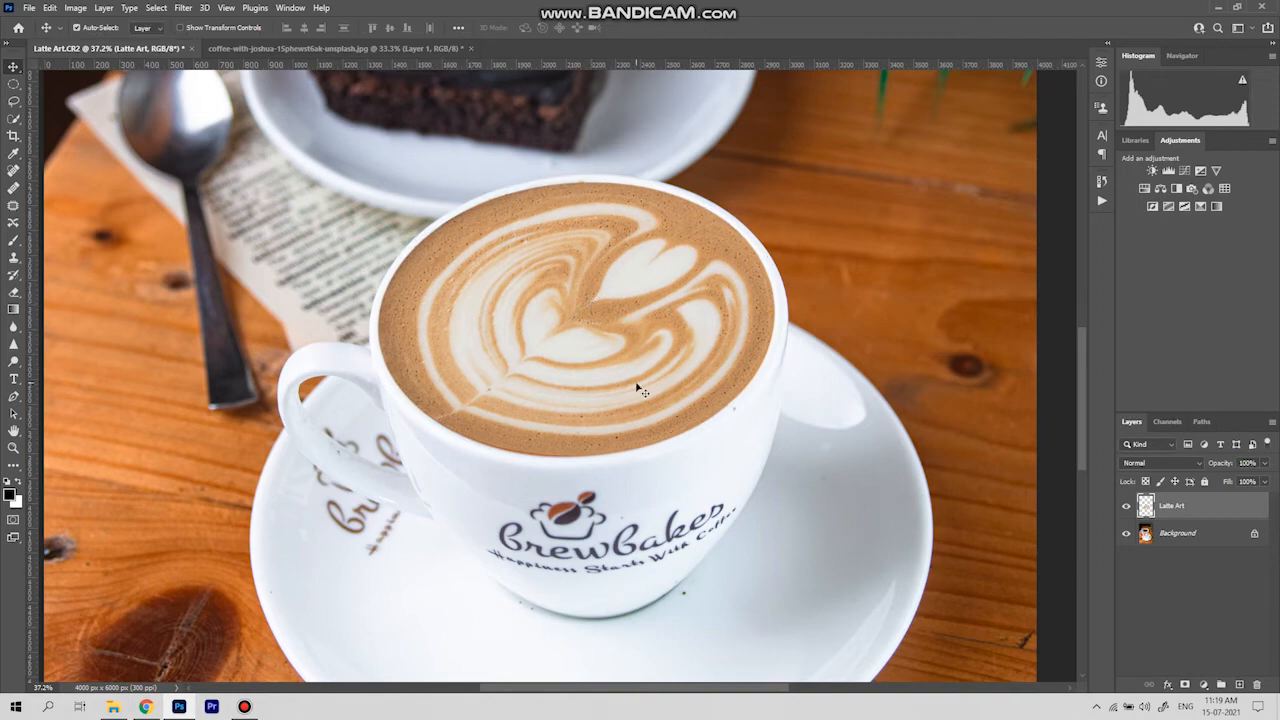
key(ctrl+0)
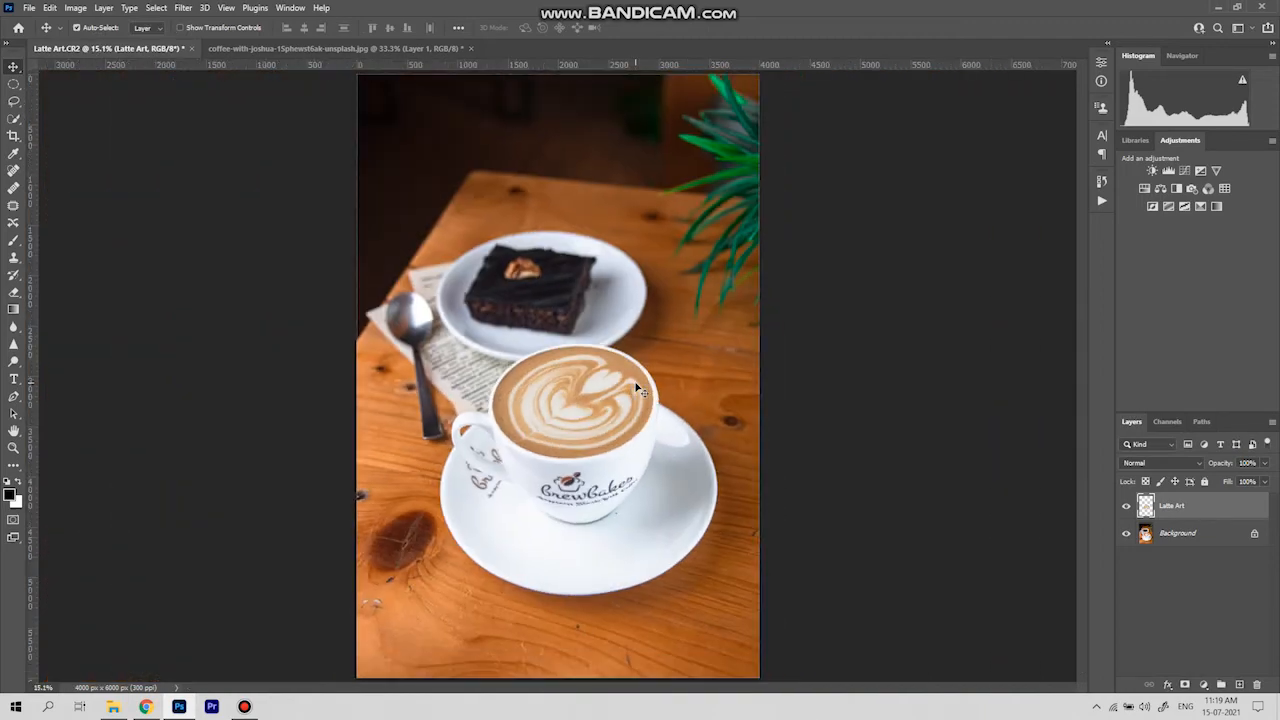
Step: Add a Curves adjustment layer above the Latte Art layer and clip it to that layer
click(1186, 171)
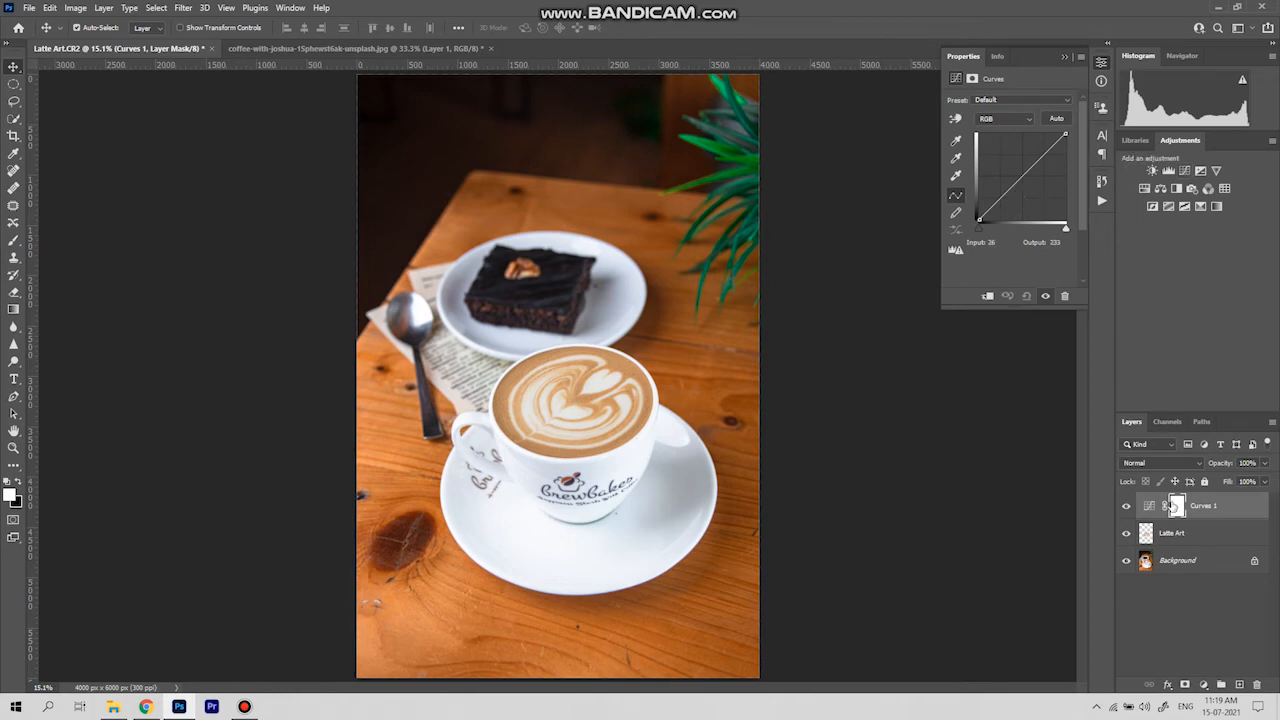
click(1203, 684)
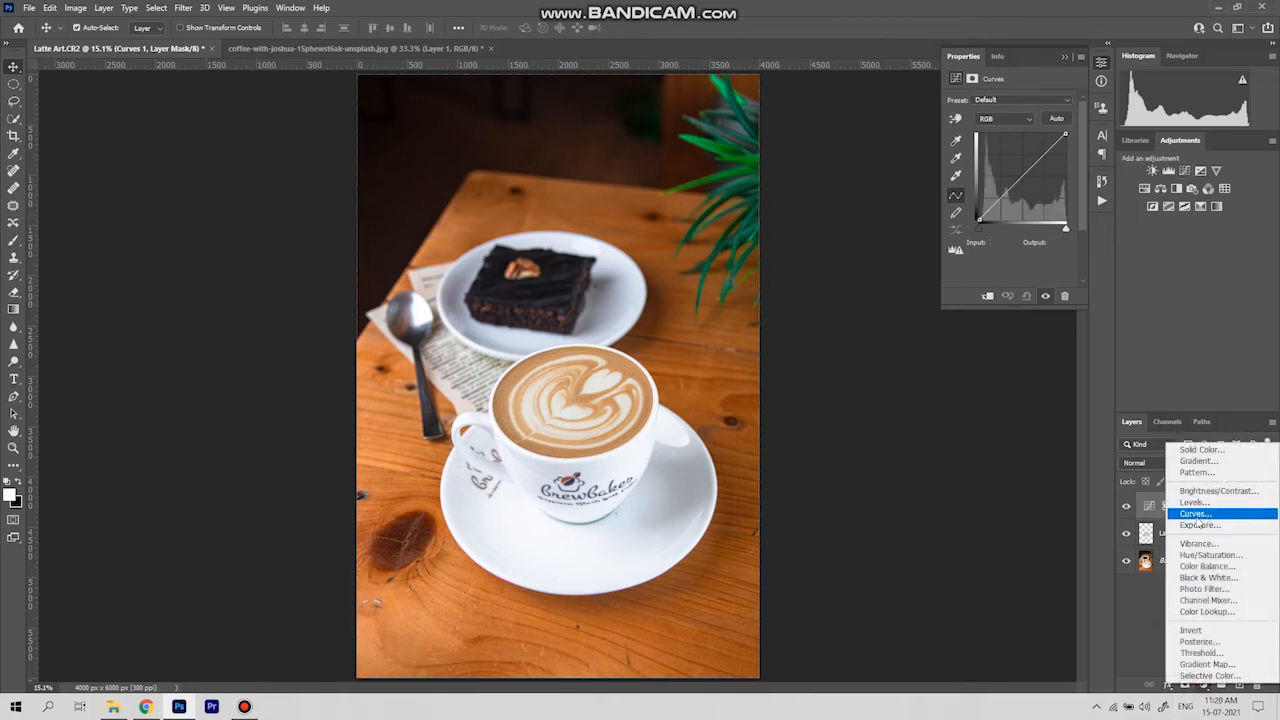
click(1158, 338)
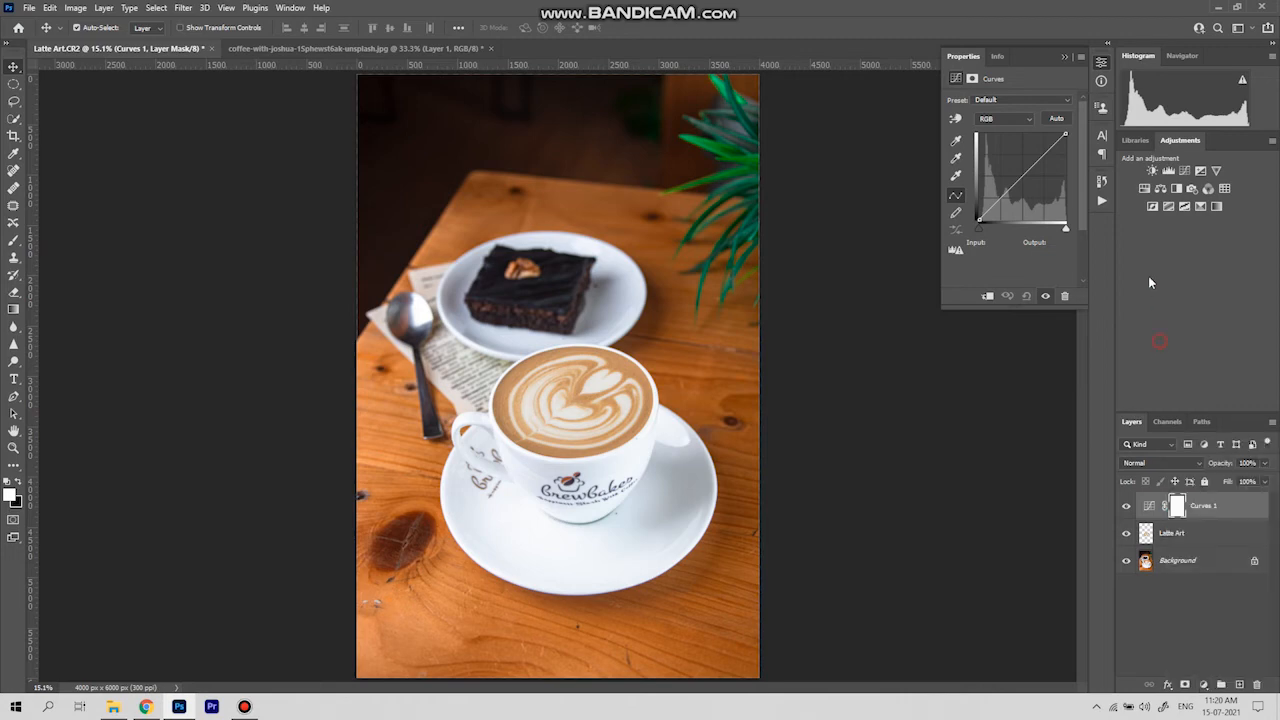
right_click(1230, 510)
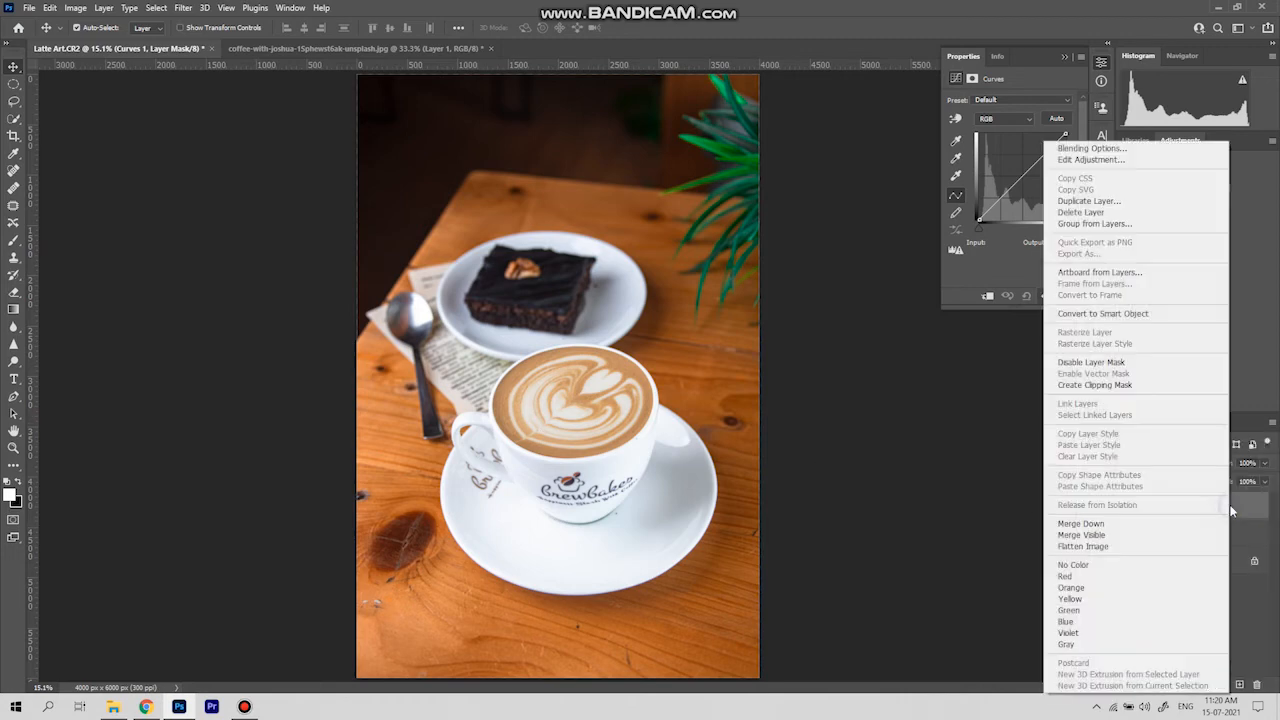
click(1095, 388)
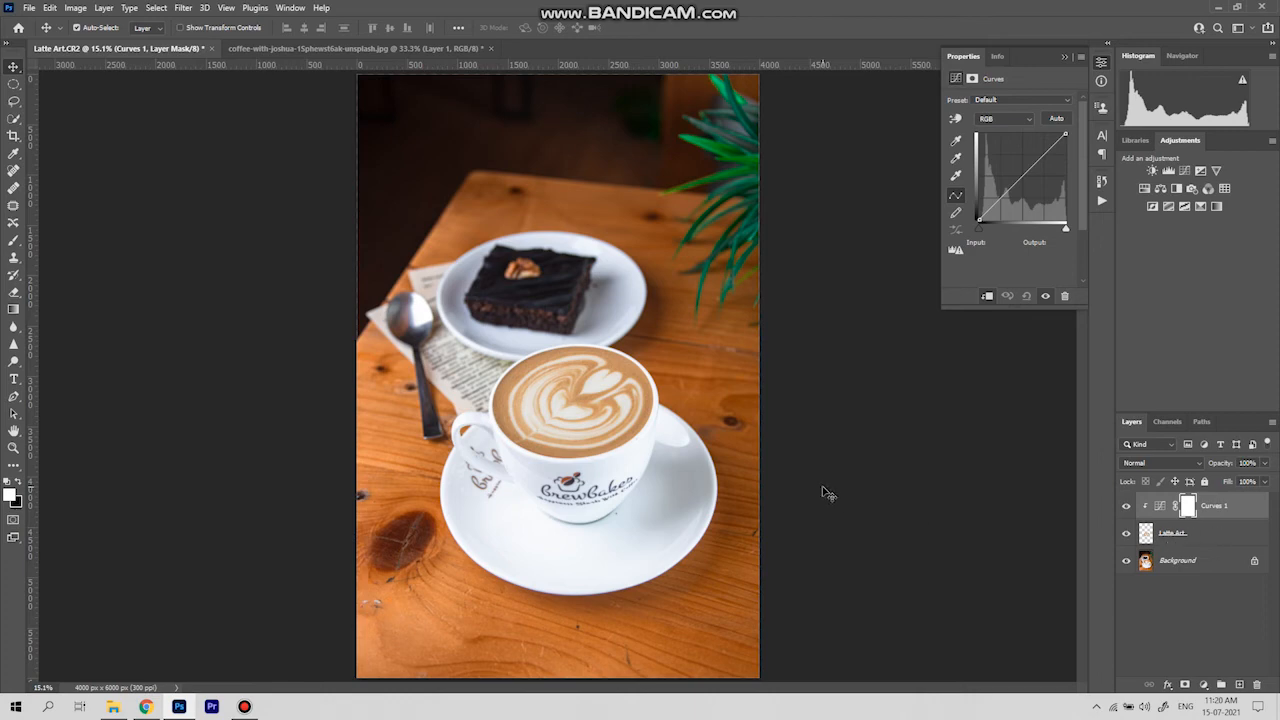
Step: Lower the RGB curve's midtones at about input 139 to darken the latte art slightly, and compare with the adjustment hidden and shown
click(1020, 177)
drag(1020, 177, 1025, 183)
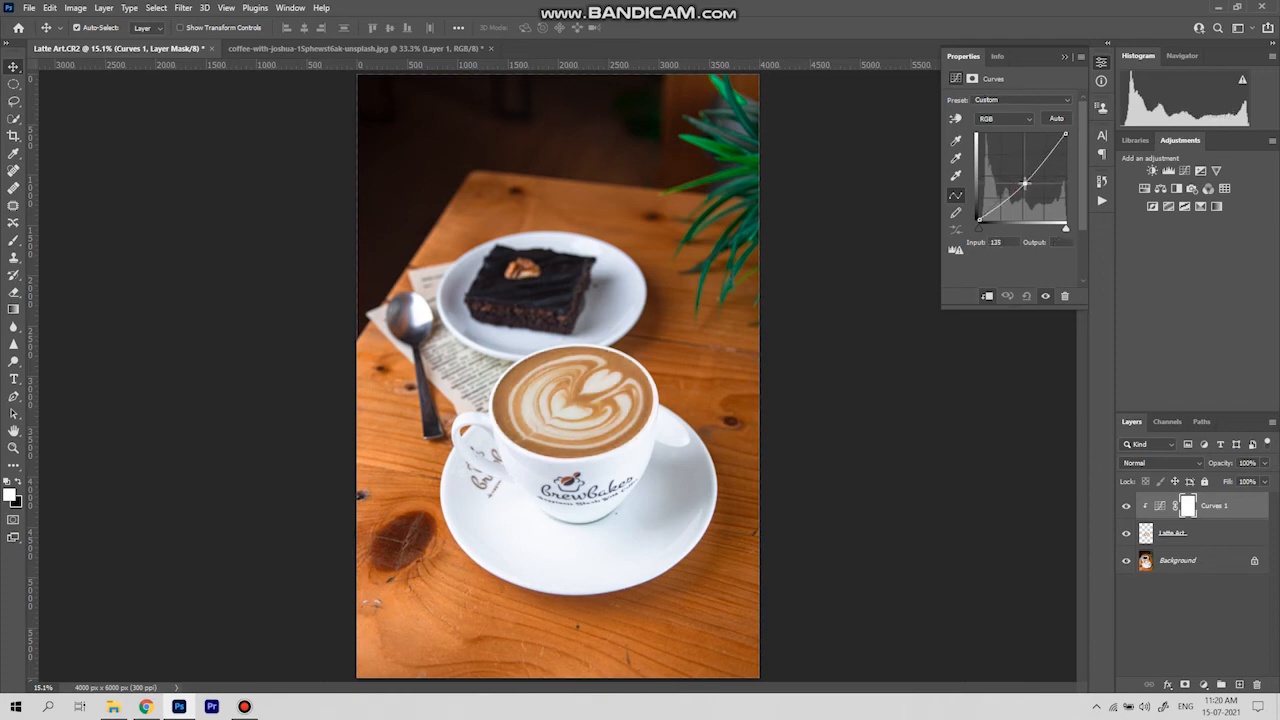
drag(1025, 183, 1027, 183)
click(1126, 507)
click(1126, 507)
click(1126, 507)
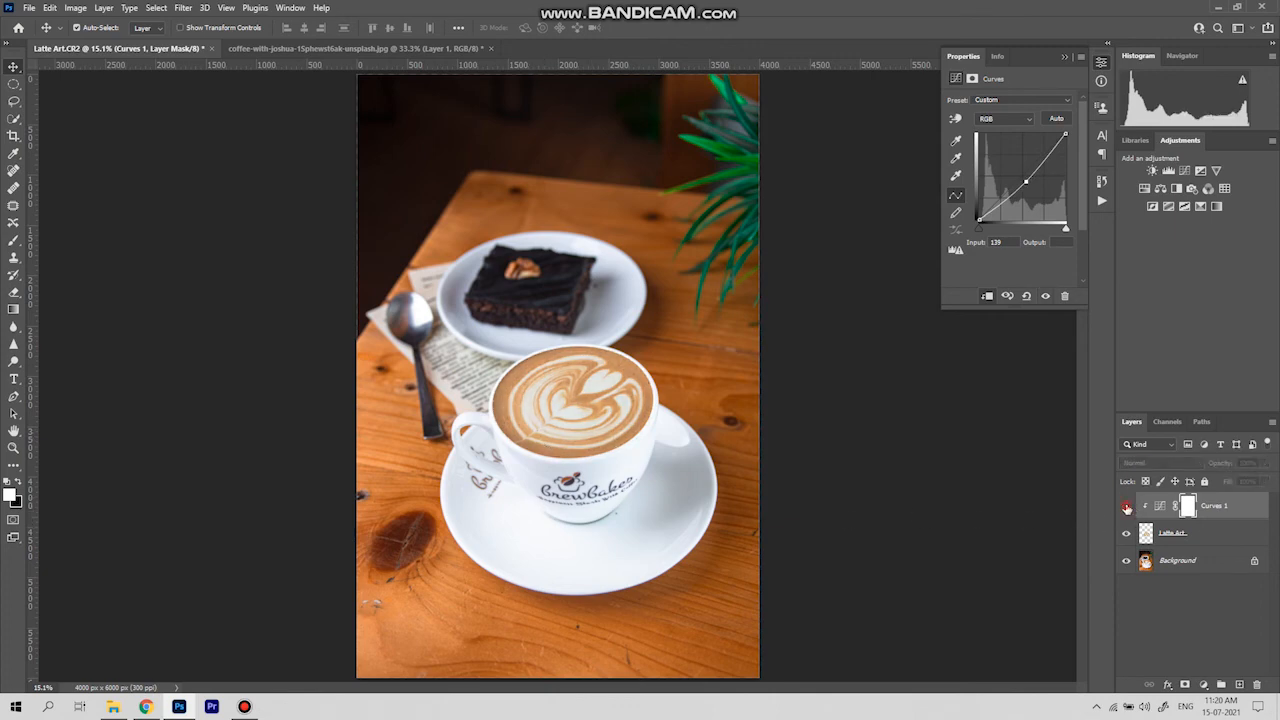
click(1126, 507)
Step: Group the Latte Art layer with its Curves adjustment and name the group Latte Art
click(1230, 536)
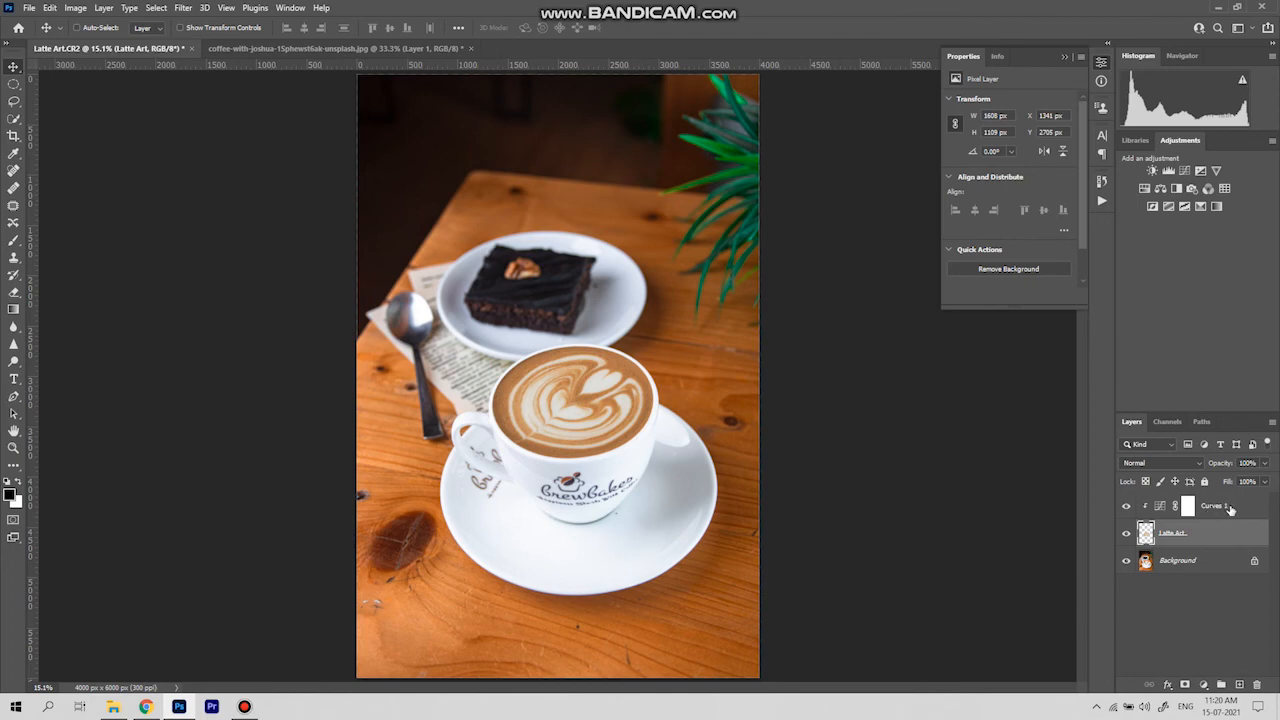
ctrl+click(1247, 510)
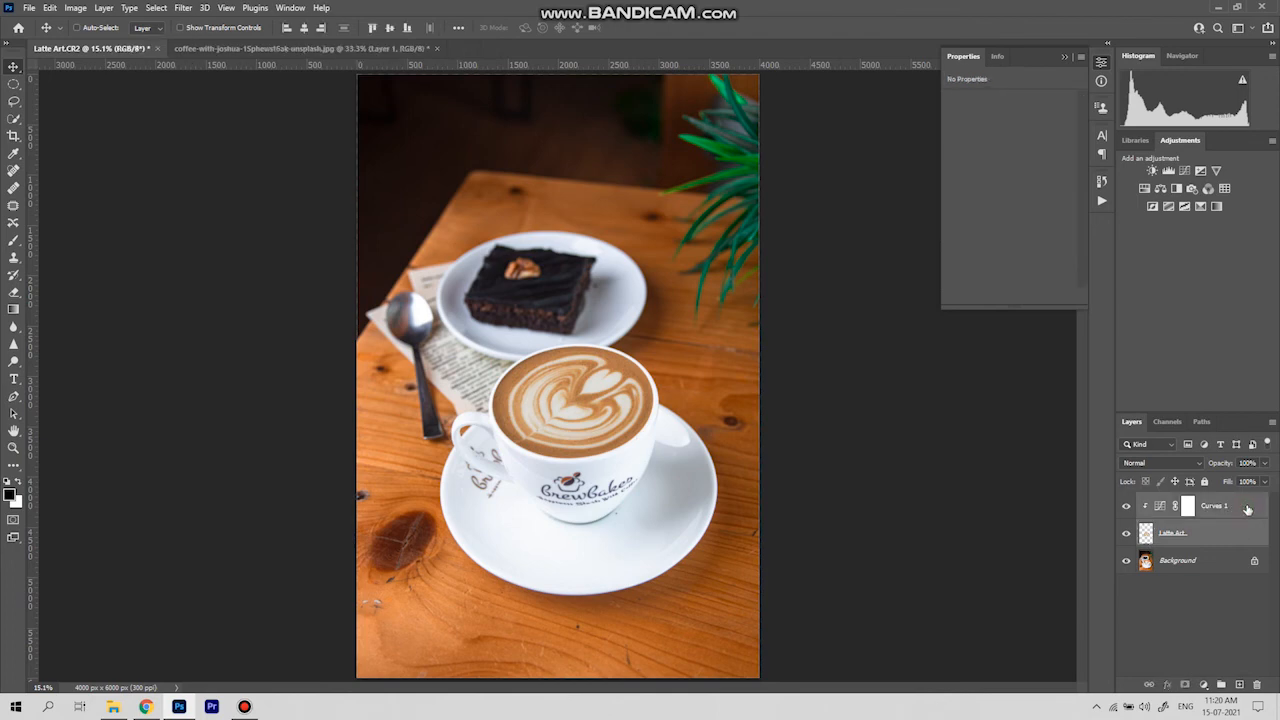
key(ctrl+g)
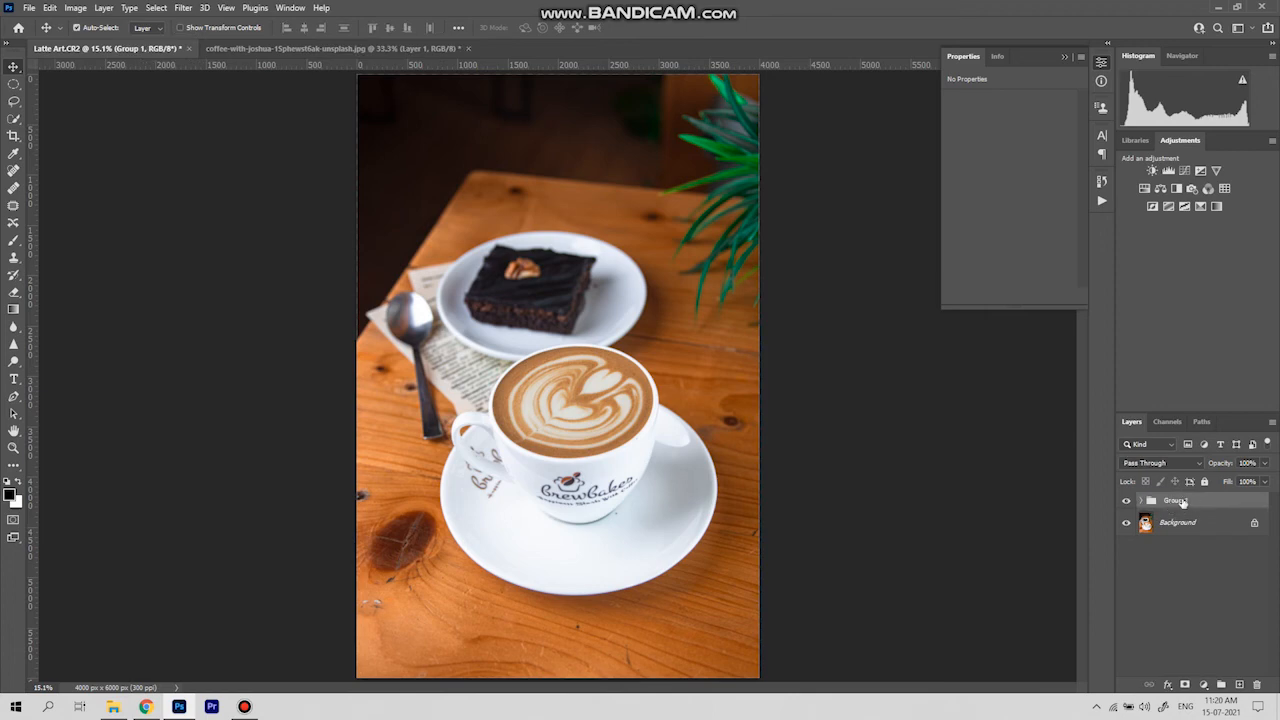
double_click(1172, 501)
text(E)
text(atte Art)
click(1161, 552)
click(1182, 613)
Step: Compare the photo before and after by hiding and showing the Latte Art group
click(1127, 500)
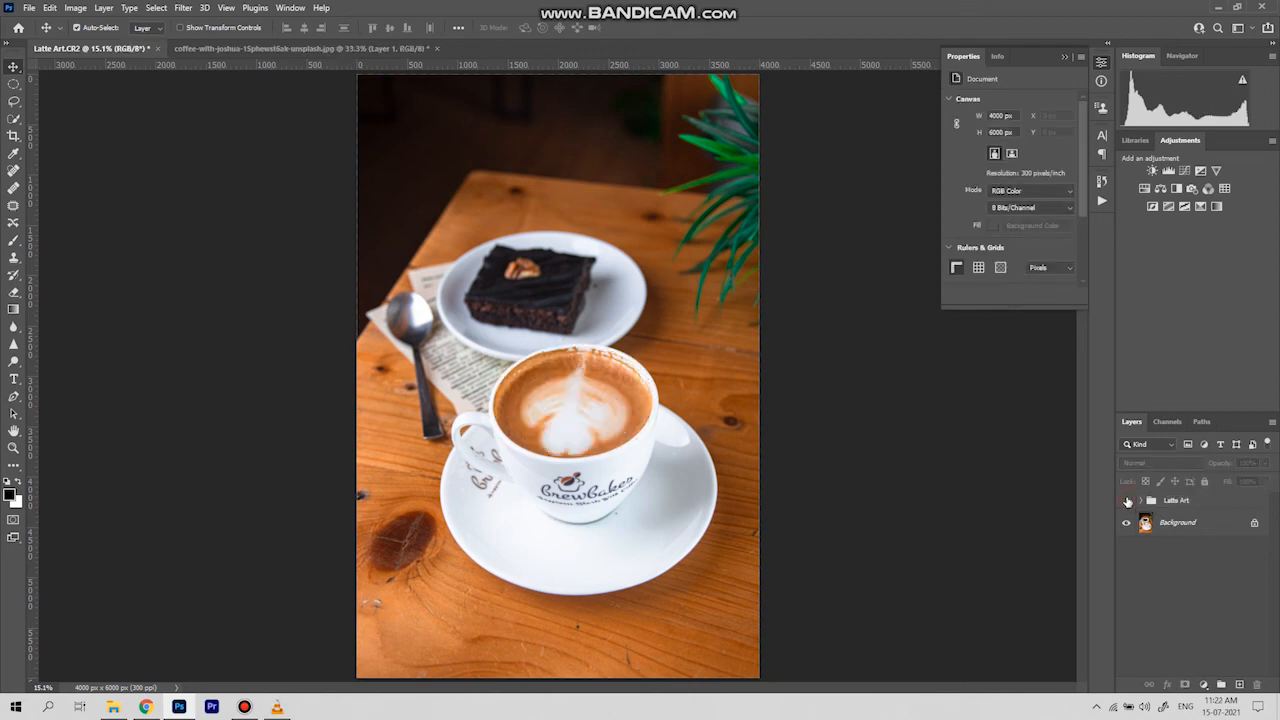
click(1127, 500)
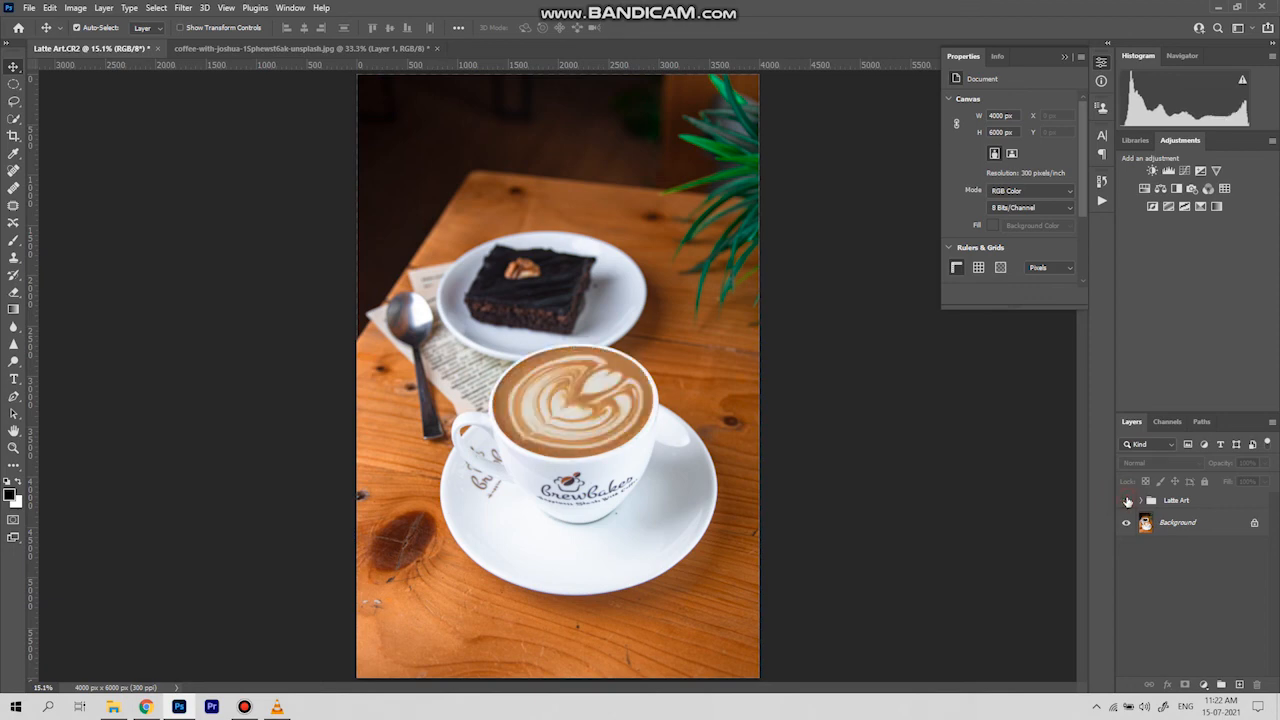
click(1127, 500)
click(1127, 500)
click(1127, 500)
click(1127, 500)
scroll(483, 466, down, 2)
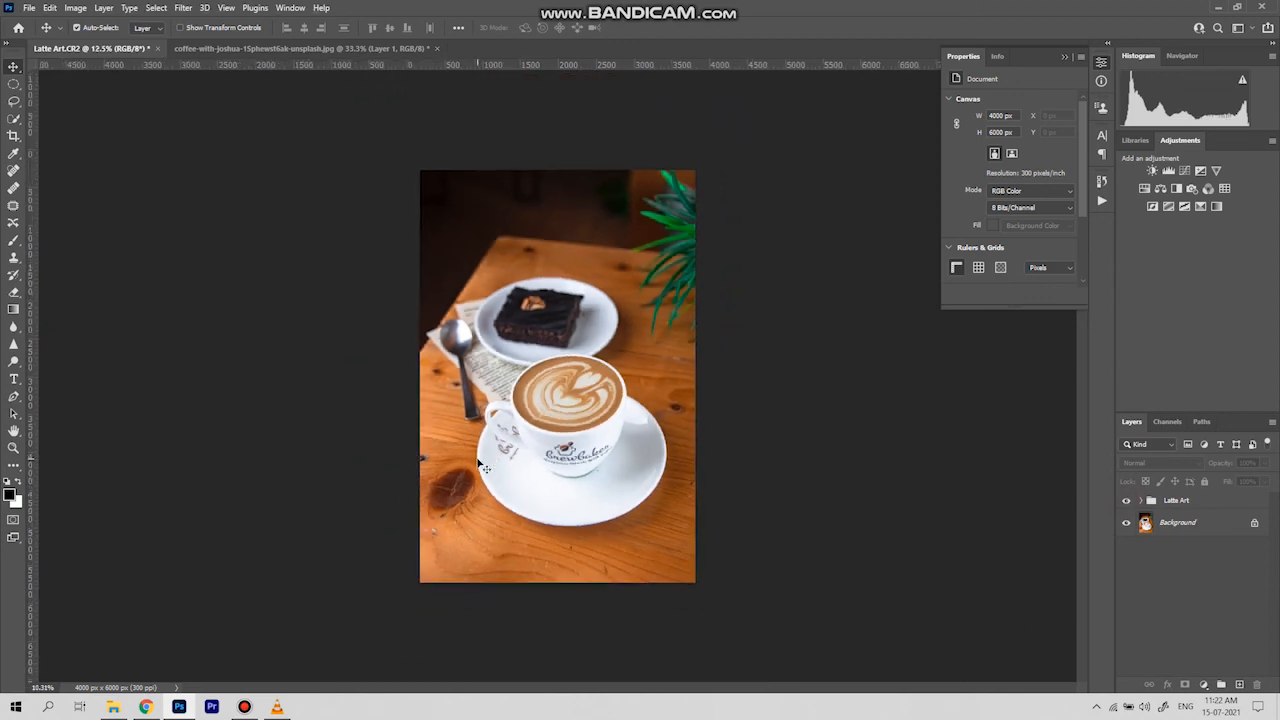